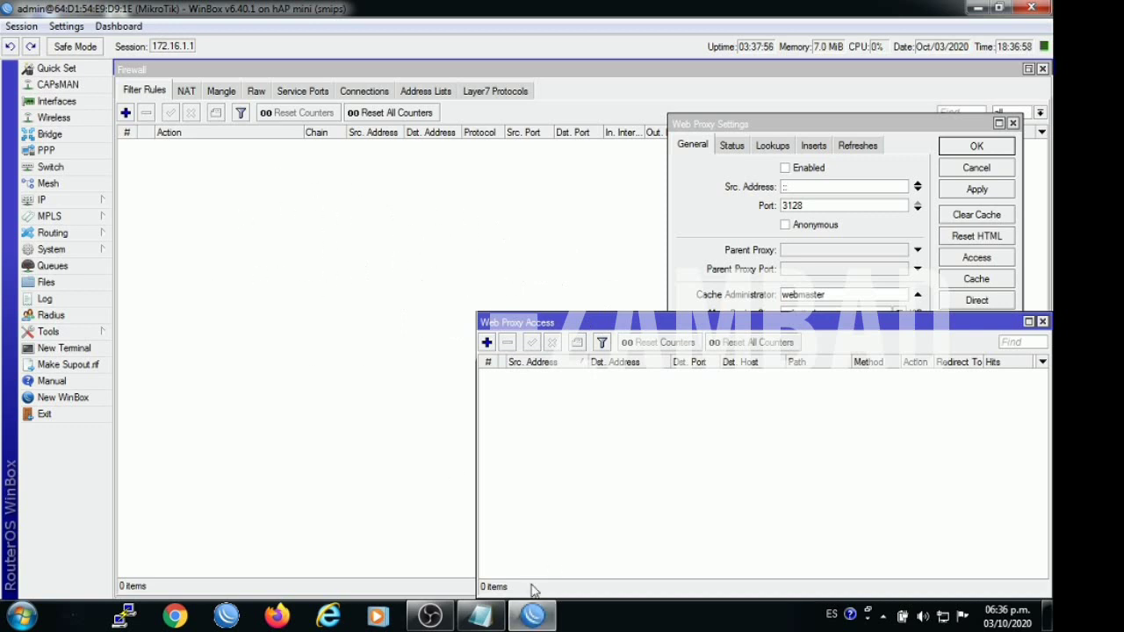
Preview the suspension notice page in the desktop file error, closing the script in Notepad beforehand
click(531, 617)
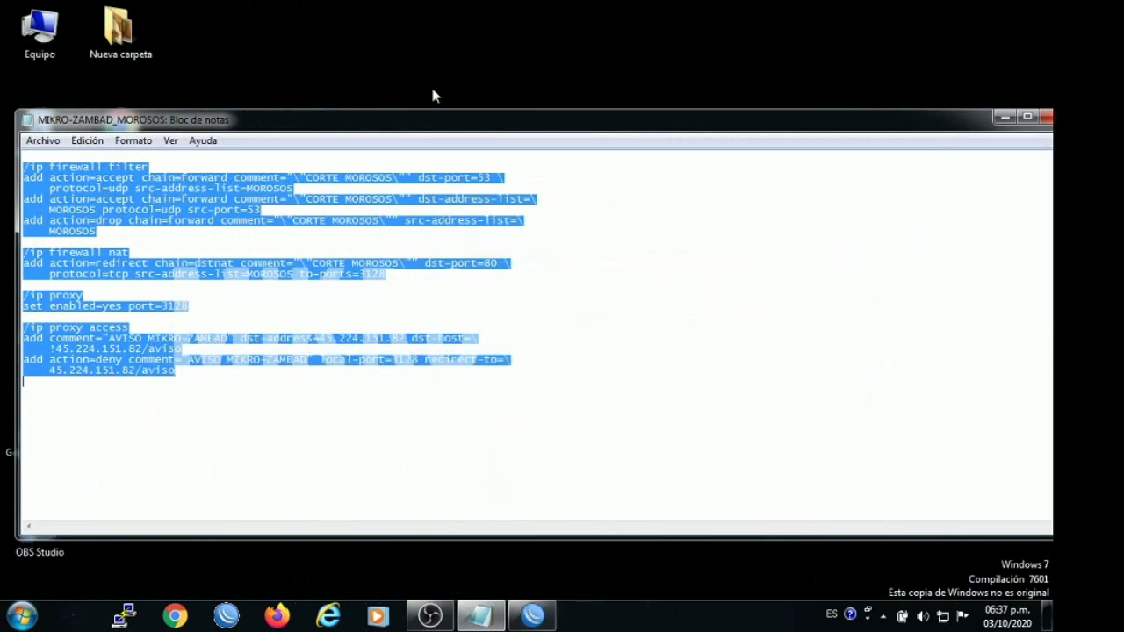
click(1043, 117)
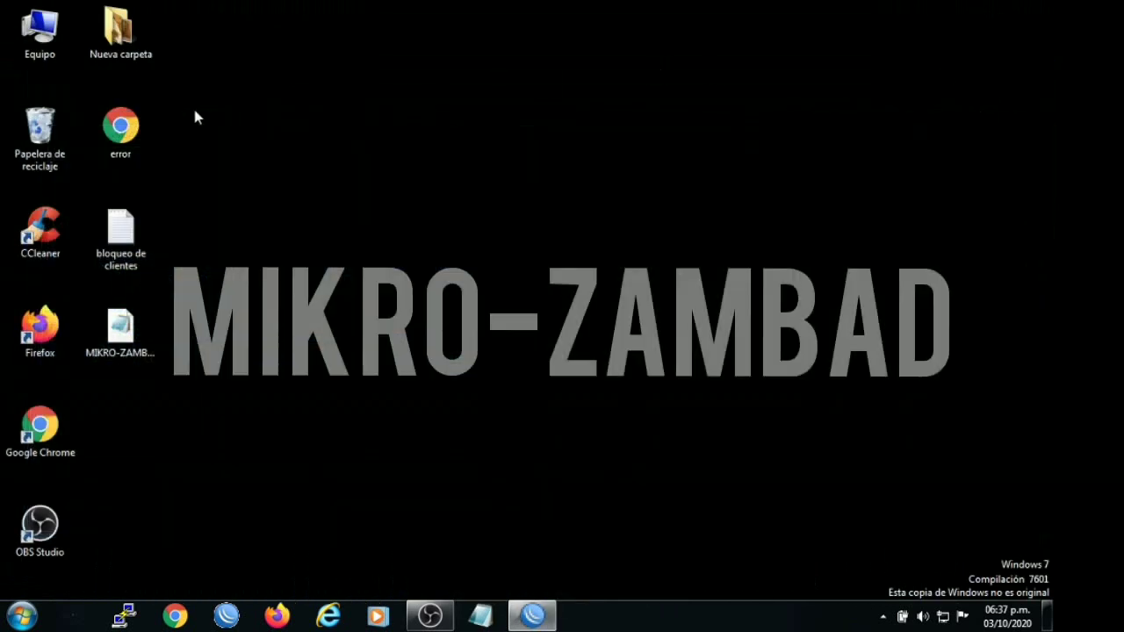
drag(194, 105, 132, 351)
click(257, 316)
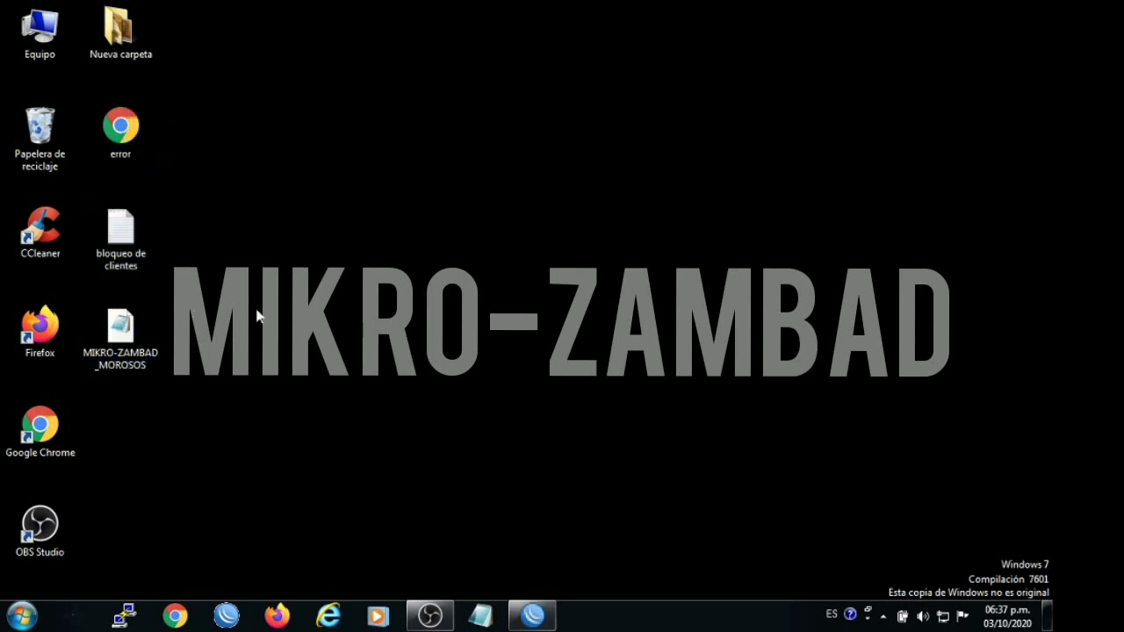
double_click(125, 133)
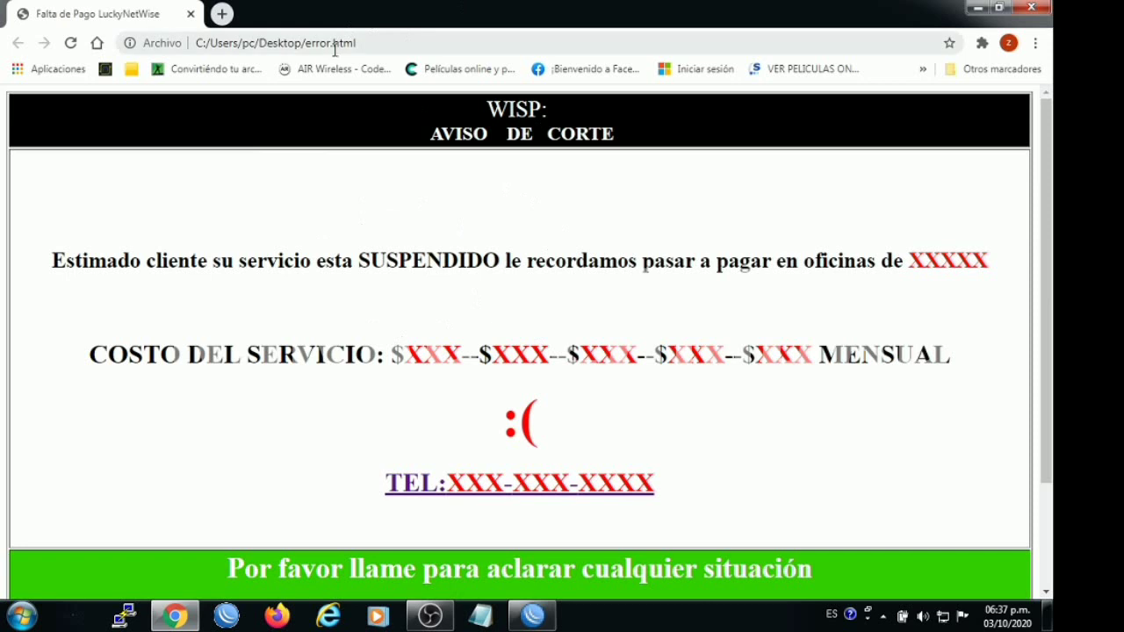
click(1030, 7)
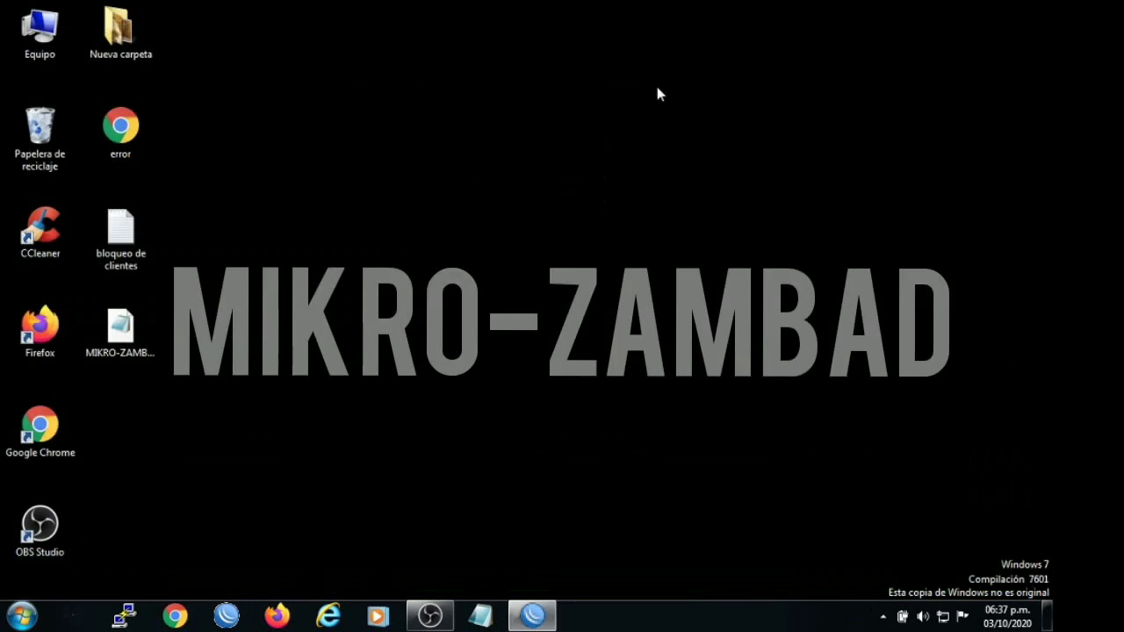
Copy the whole RouterOS script from the desktop text file MIKRO-ZAMBAD_MOROSOS
double_click(119, 329)
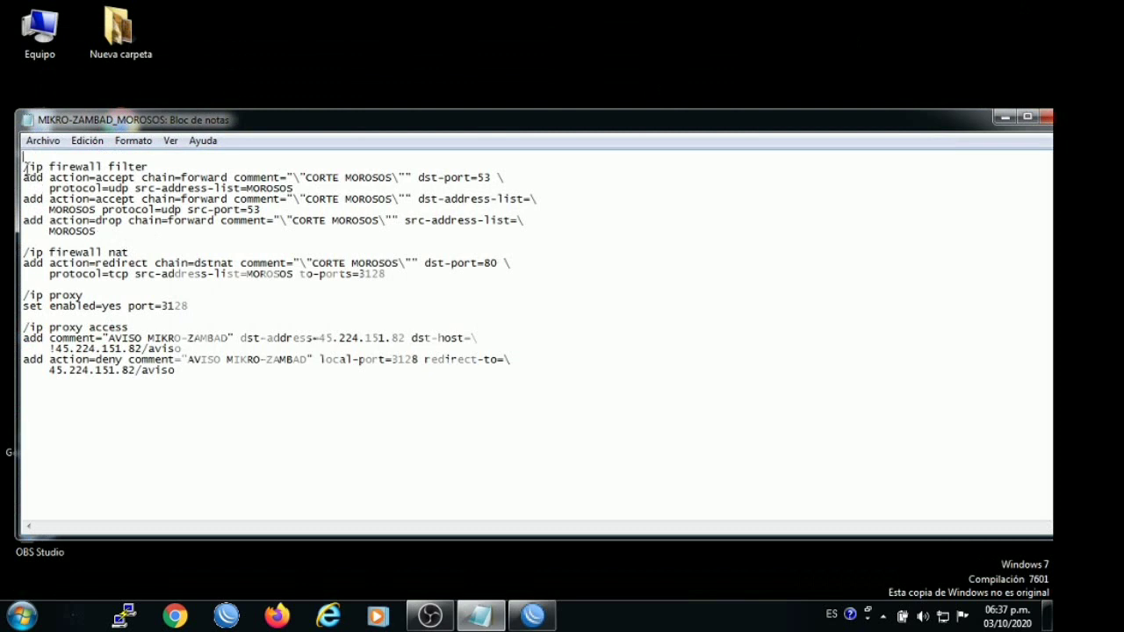
drag(24, 166, 277, 371)
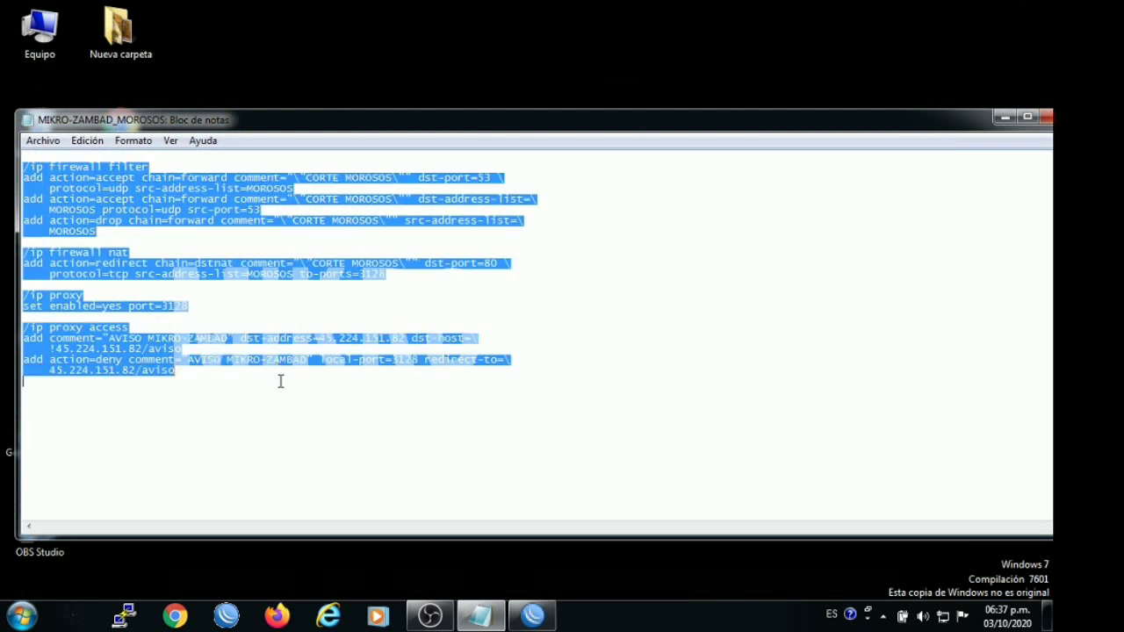
right_click(128, 341)
click(173, 398)
Switch to WinBox and run the copied firewall, NAT and proxy script in a new terminal, closing the terminal when done
click(532, 615)
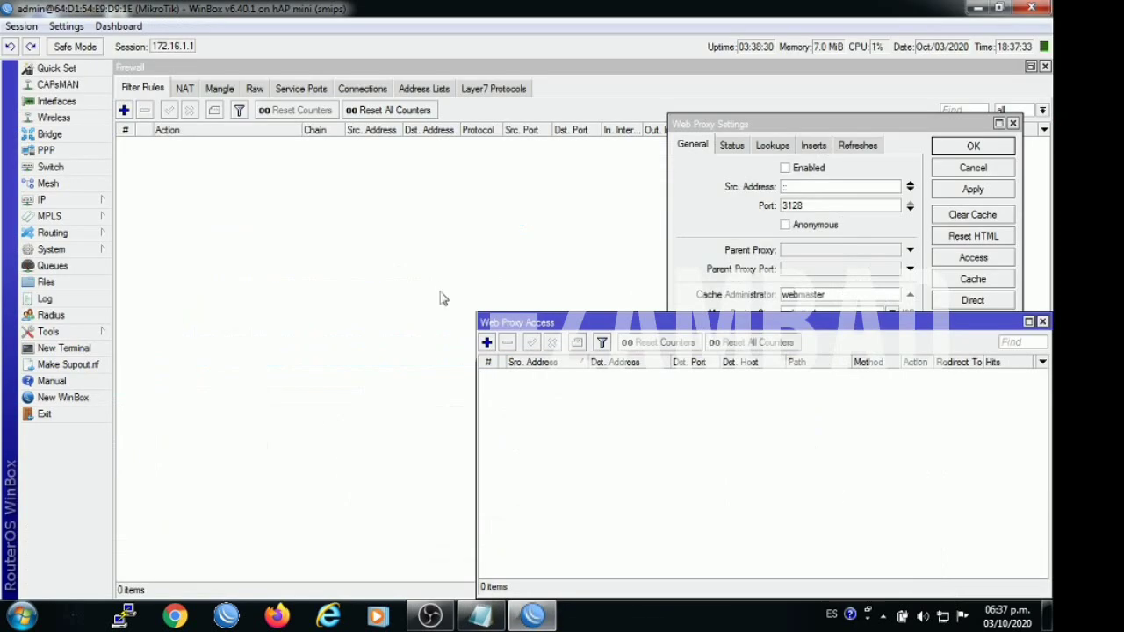
click(78, 349)
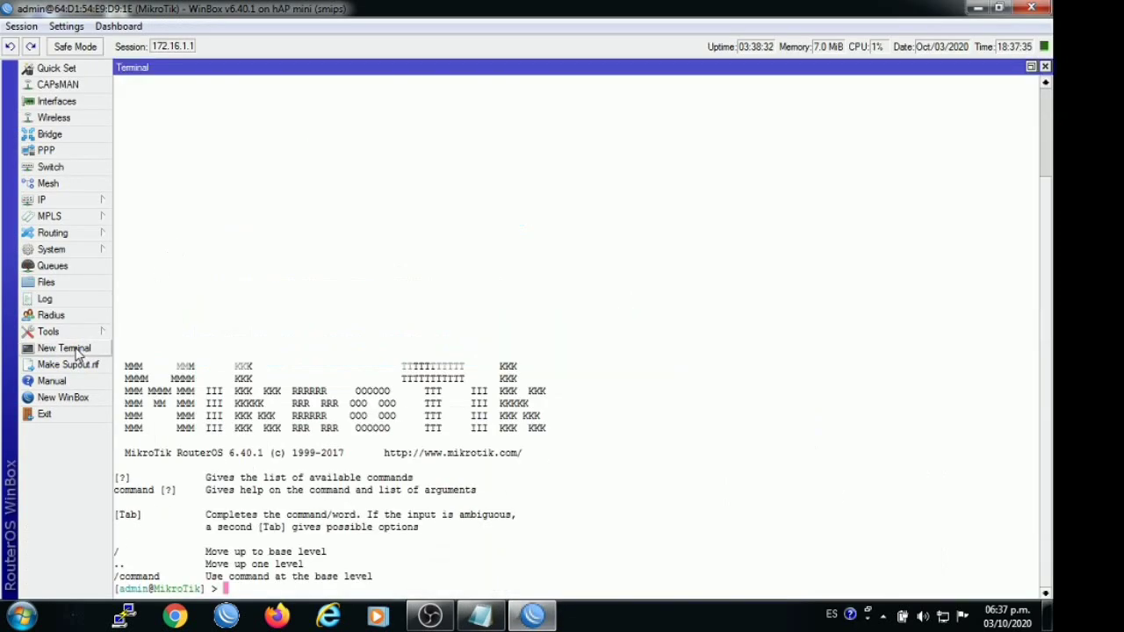
right_click(410, 280)
click(445, 344)
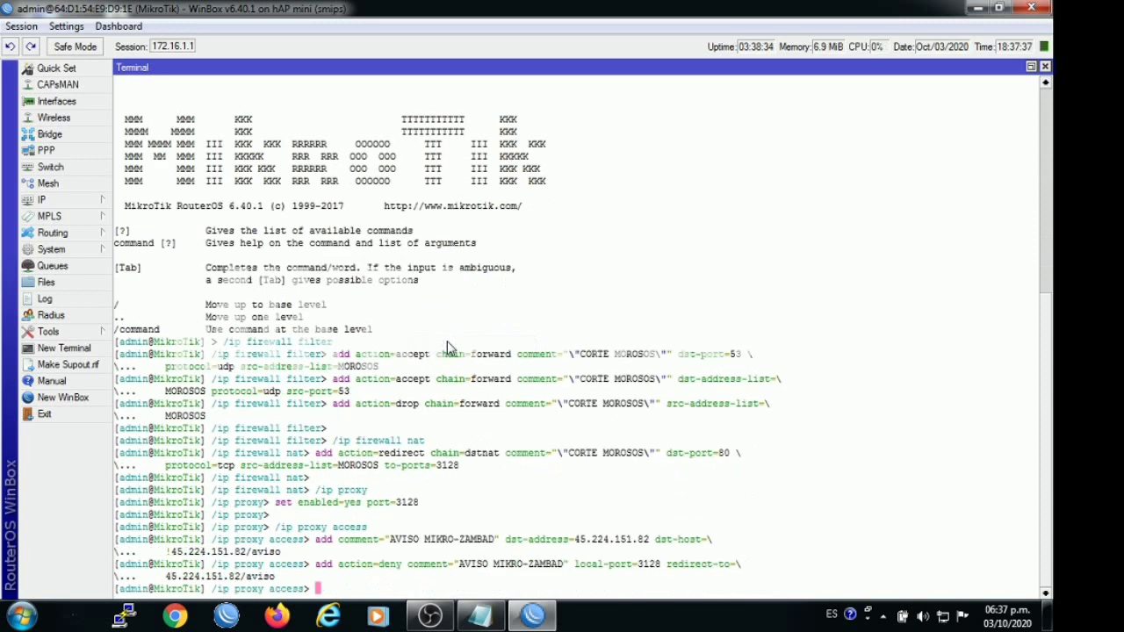
click(1045, 67)
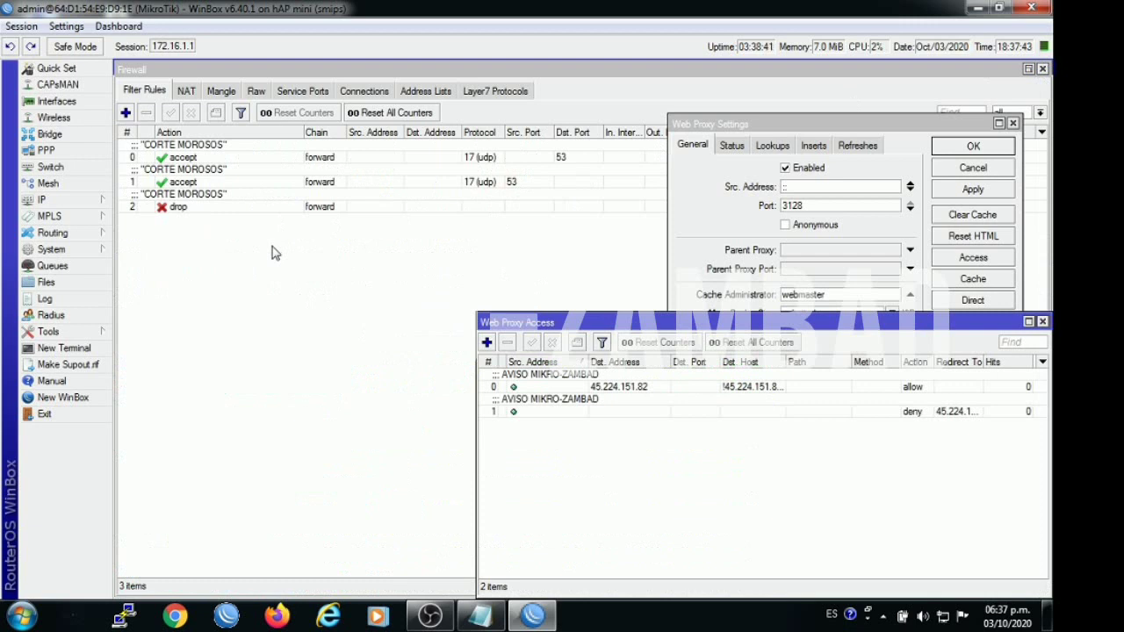
Show the router's file list and reset the web proxy's HTML pages, accepting the loss of the current ones
click(46, 283)
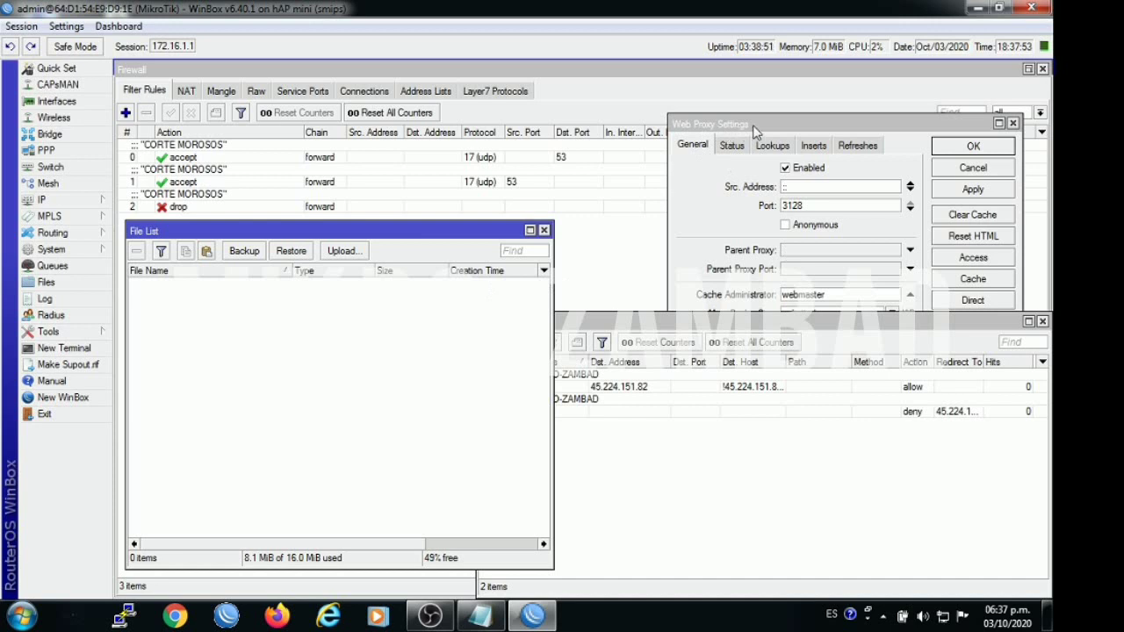
click(966, 237)
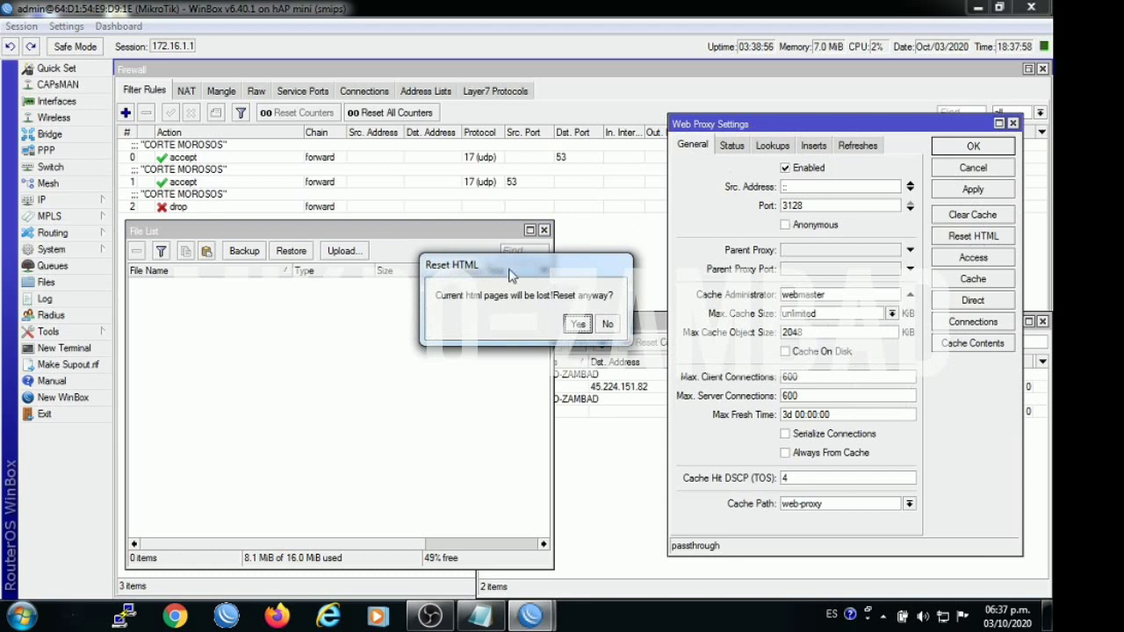
click(578, 325)
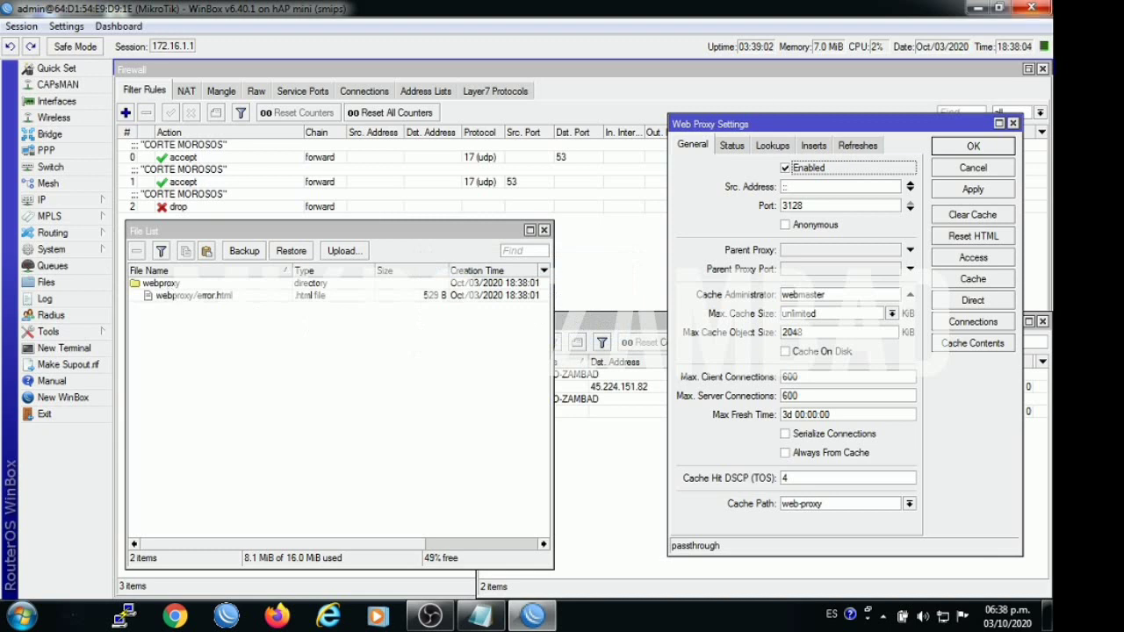
Replace the router's webproxy/error.html with the custom error page from the desktop
click(977, 8)
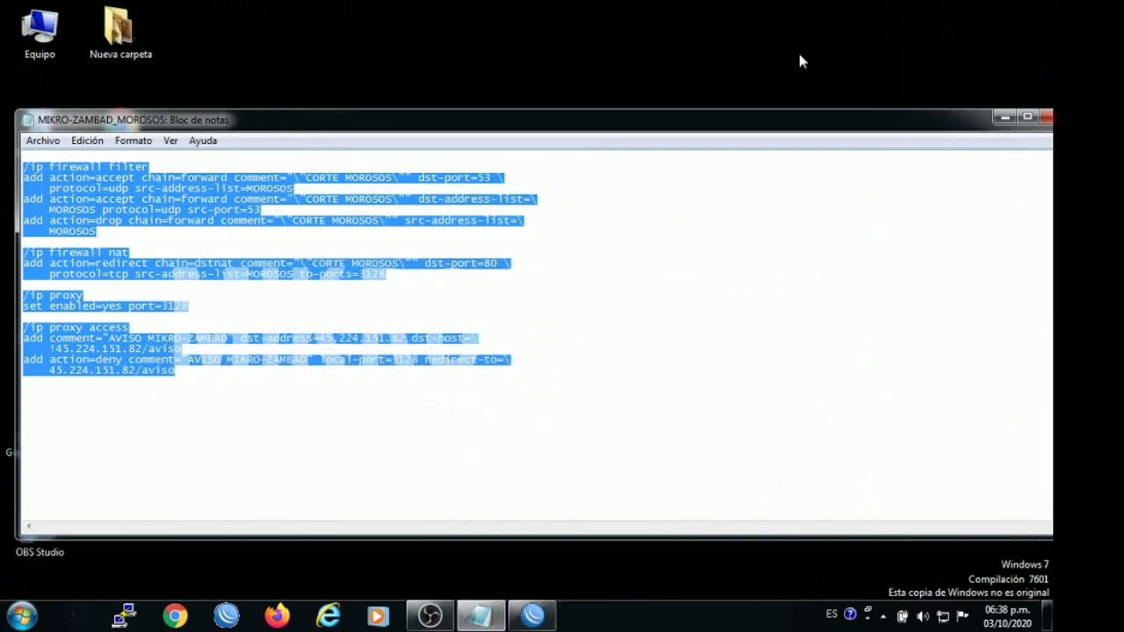
click(1044, 117)
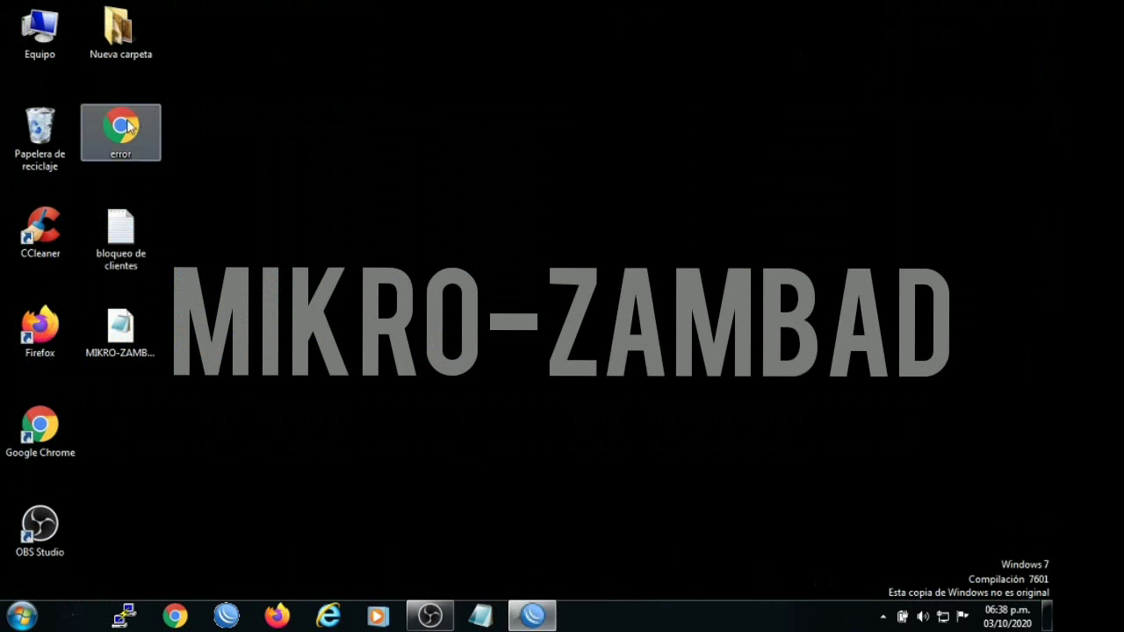
drag(127, 127, 169, 292)
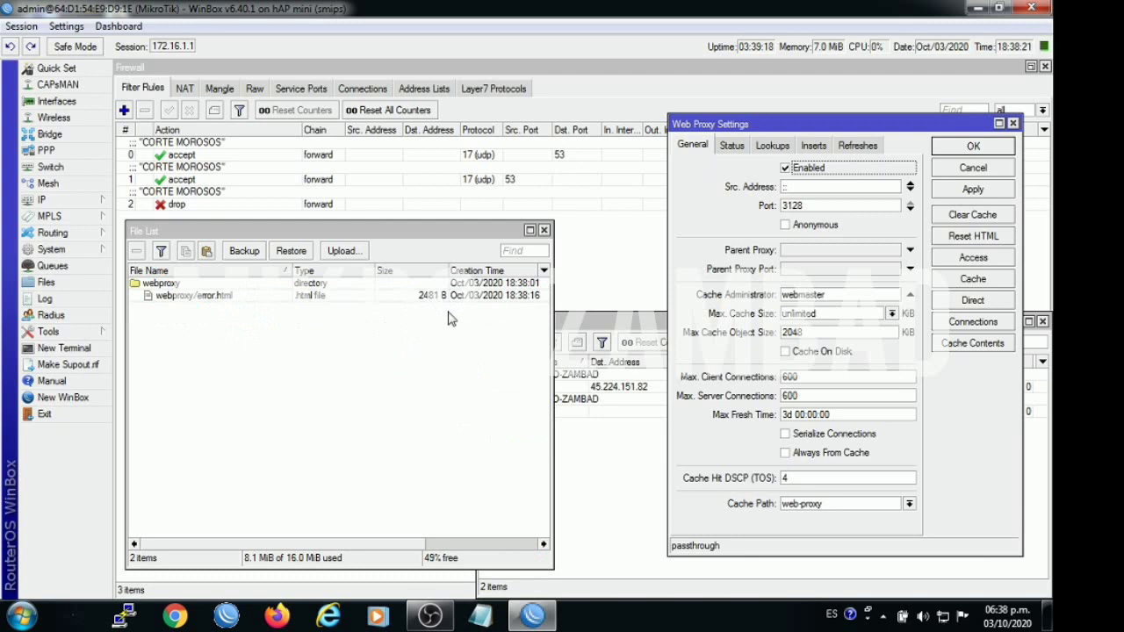
Close the File List, Web Proxy Settings, Web Proxy Access and Firewall windows in WinBox
click(544, 231)
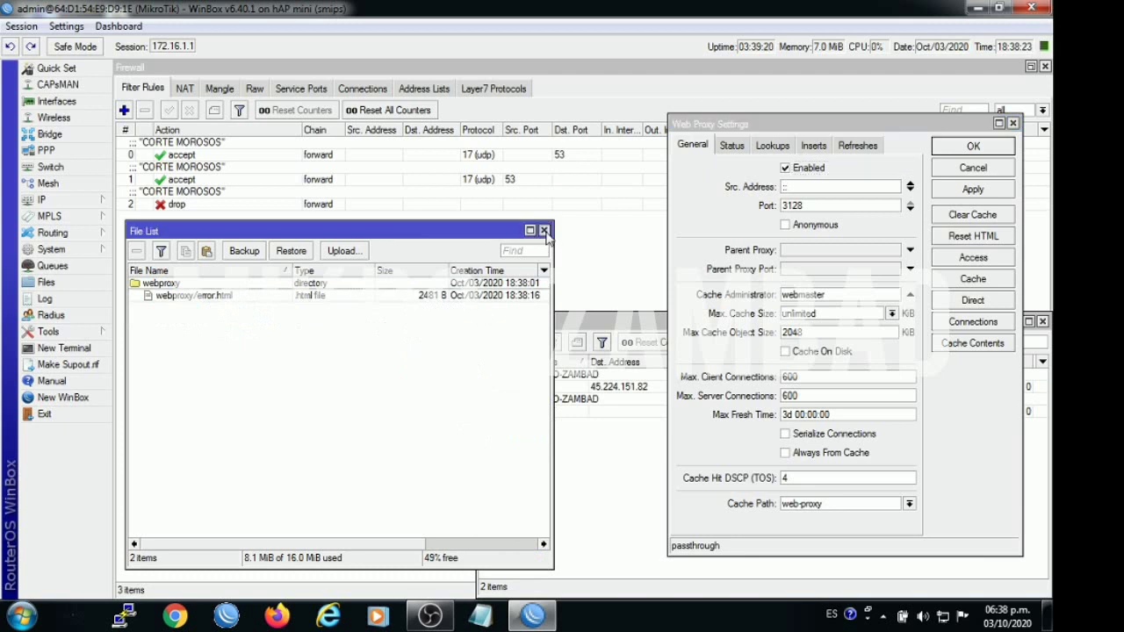
click(1012, 124)
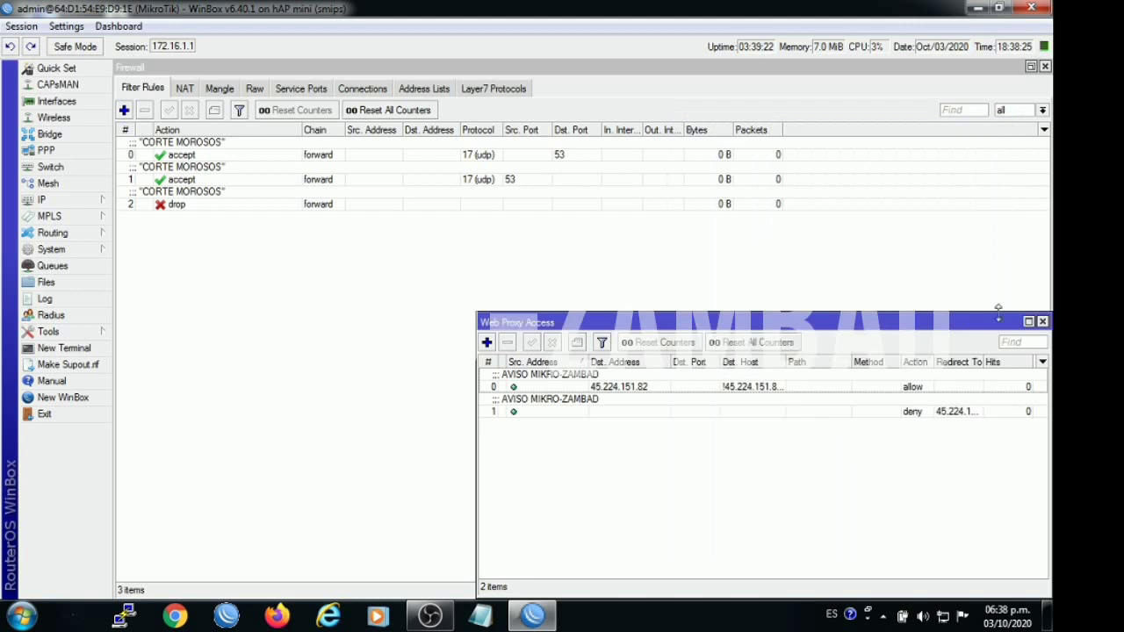
click(1042, 321)
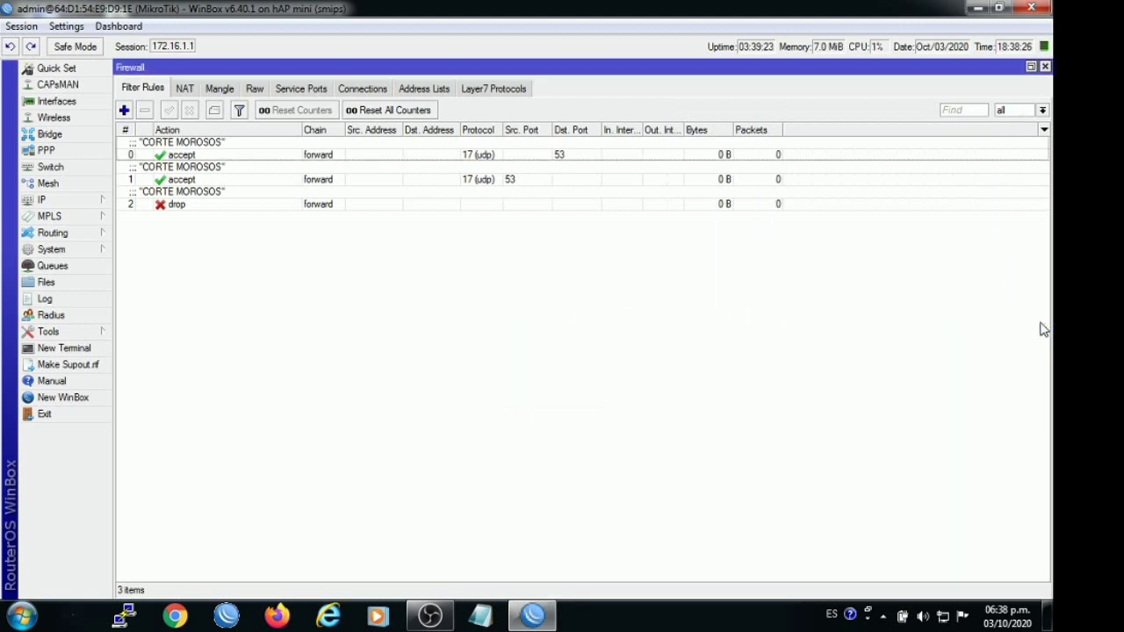
click(1045, 67)
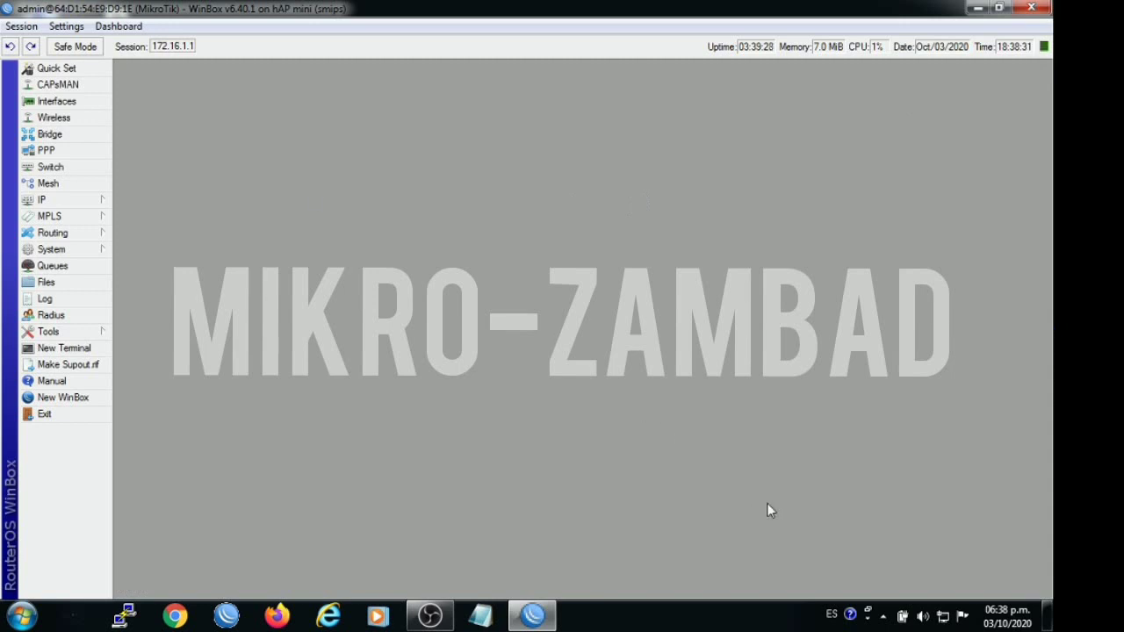
Configure the IPv4 properties of Conexión de área local to obtain the DNS server address automatically
click(938, 612)
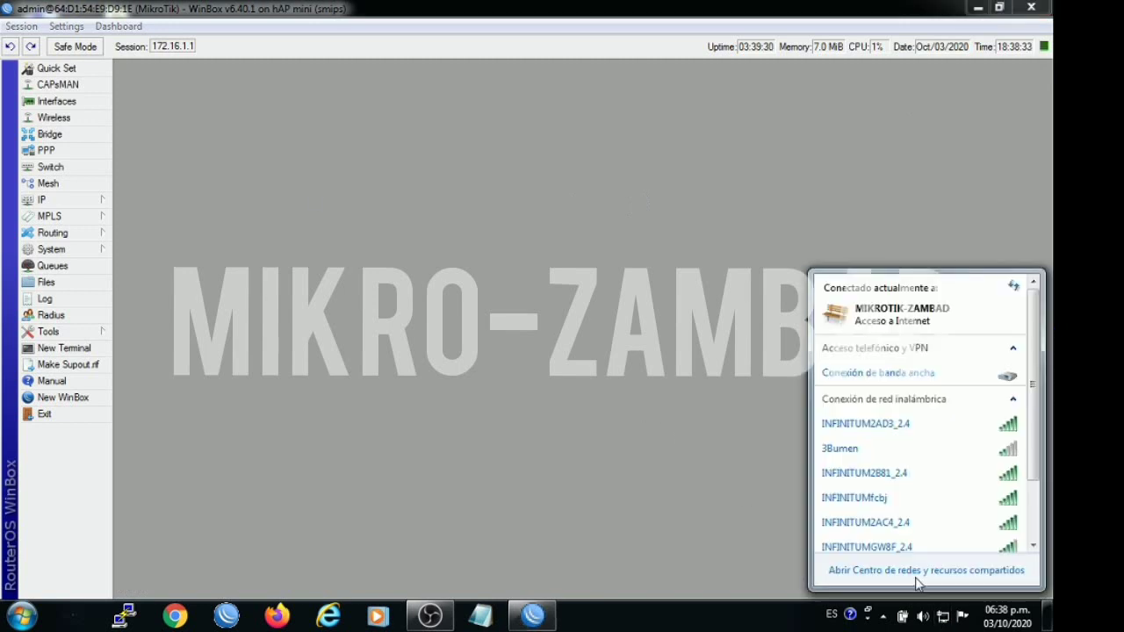
click(915, 570)
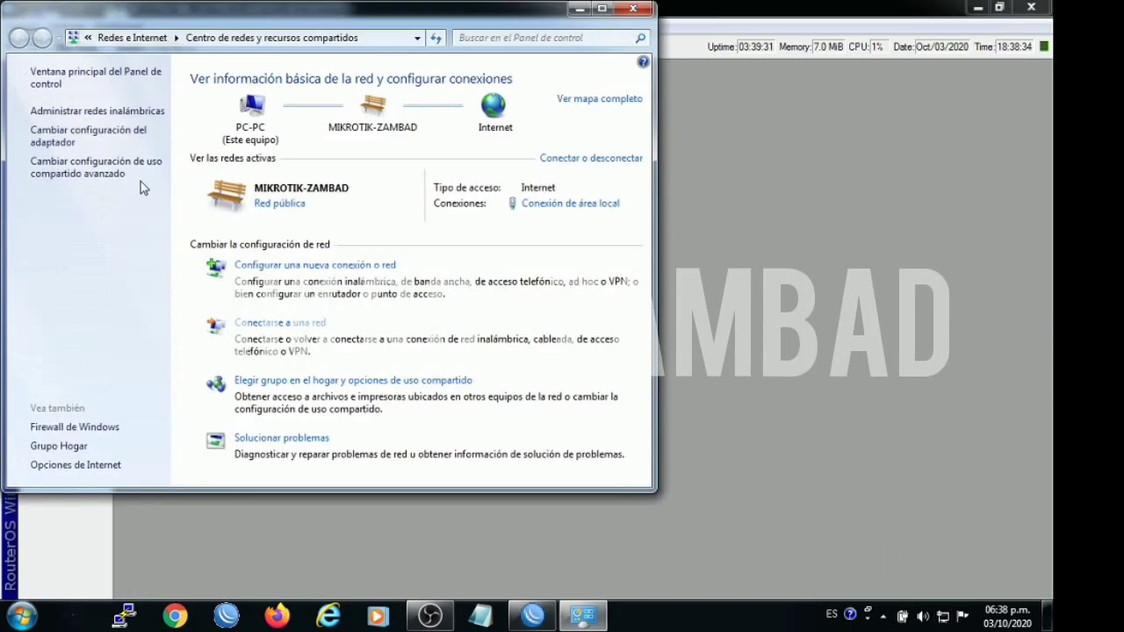
click(67, 134)
click(102, 116)
right_click(103, 114)
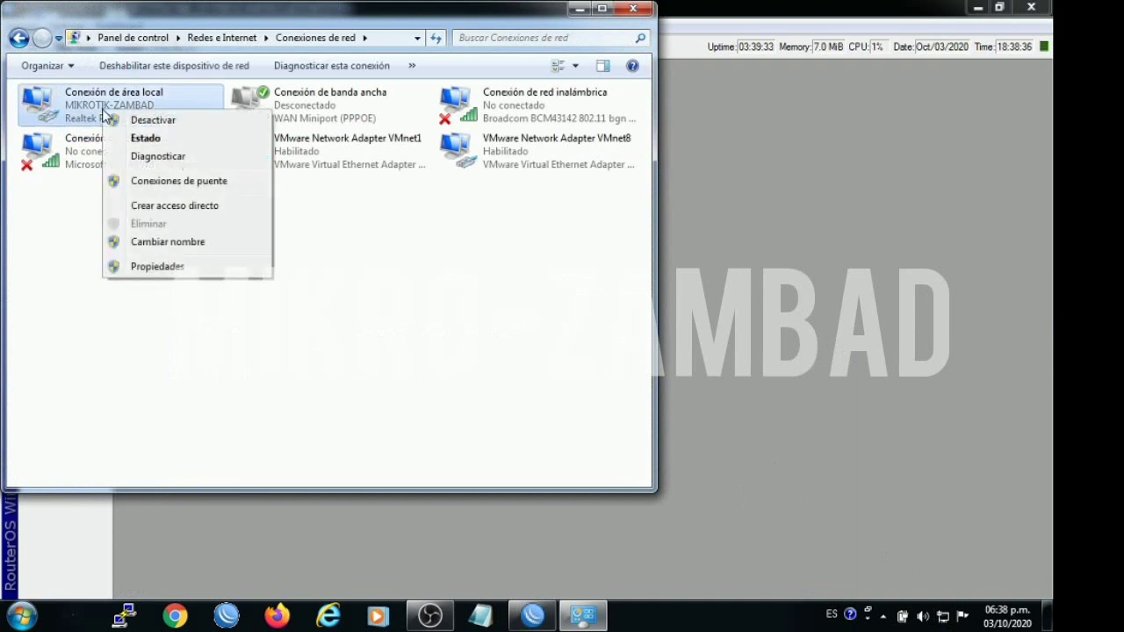
click(160, 266)
double_click(211, 296)
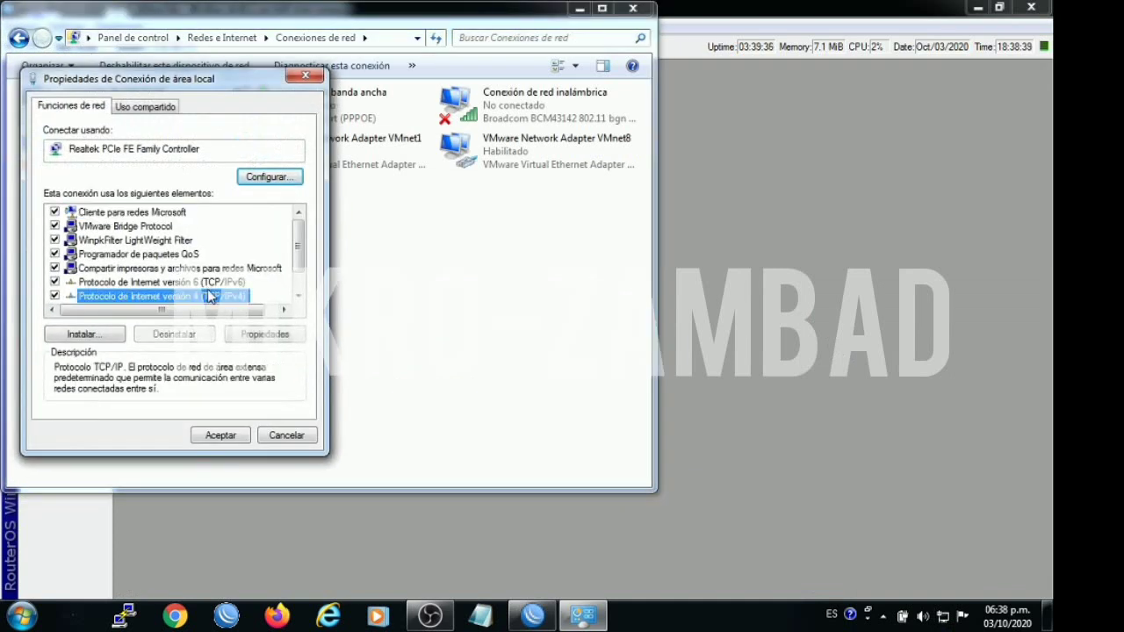
click(146, 245)
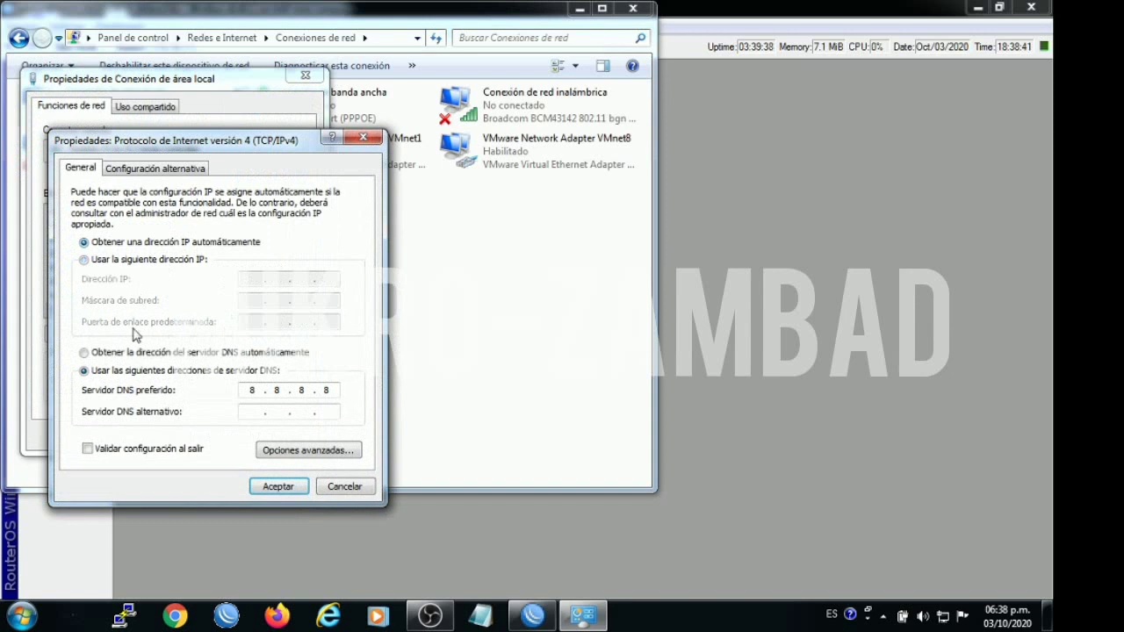
click(131, 354)
click(275, 484)
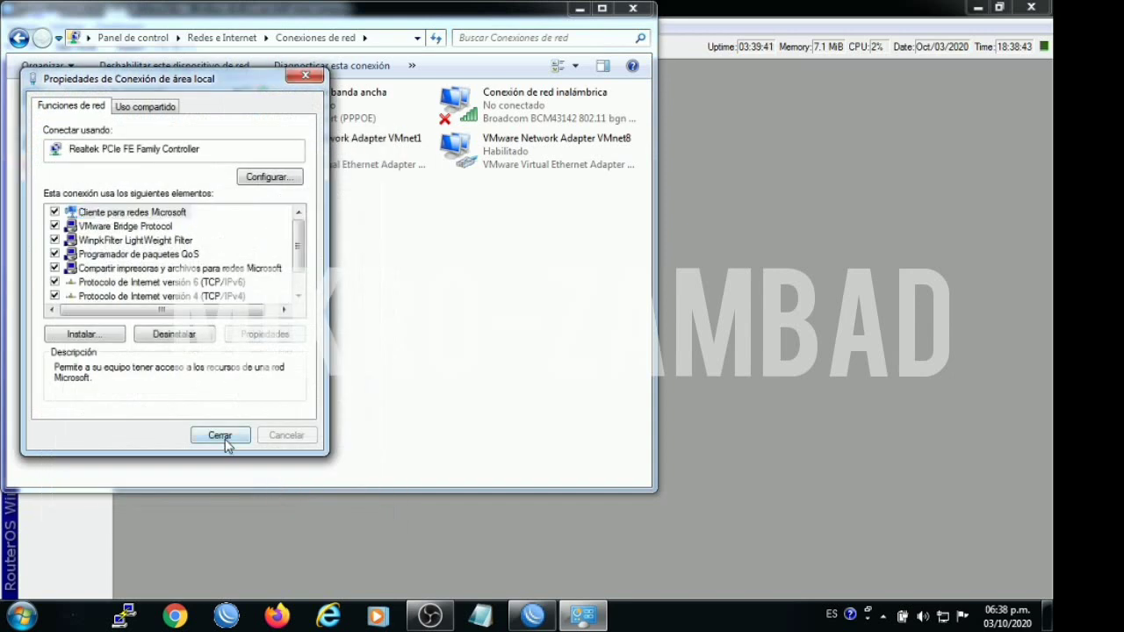
click(222, 437)
Connect the computer to the 3Burnen wireless network and reconnect the WinBox session to the router
click(943, 615)
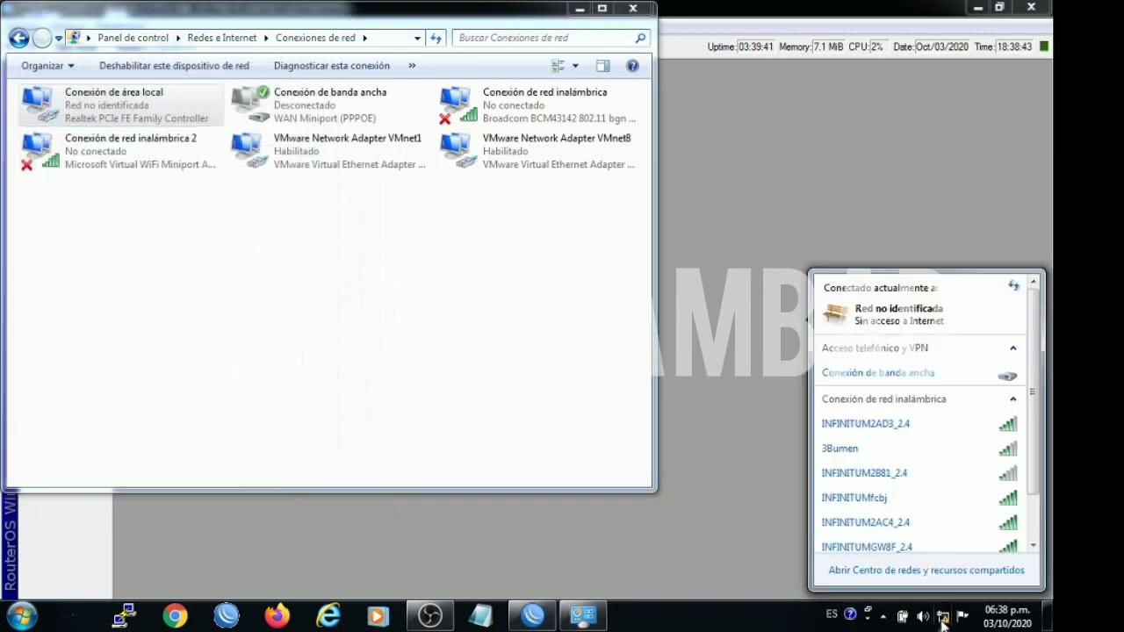
click(878, 449)
click(985, 473)
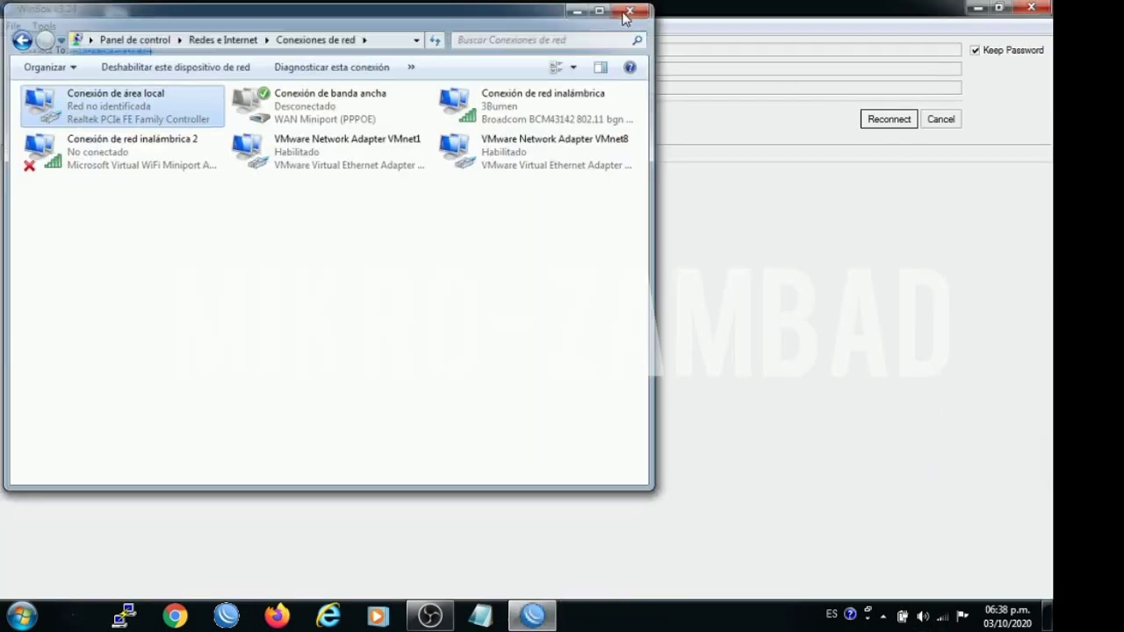
click(632, 8)
click(888, 119)
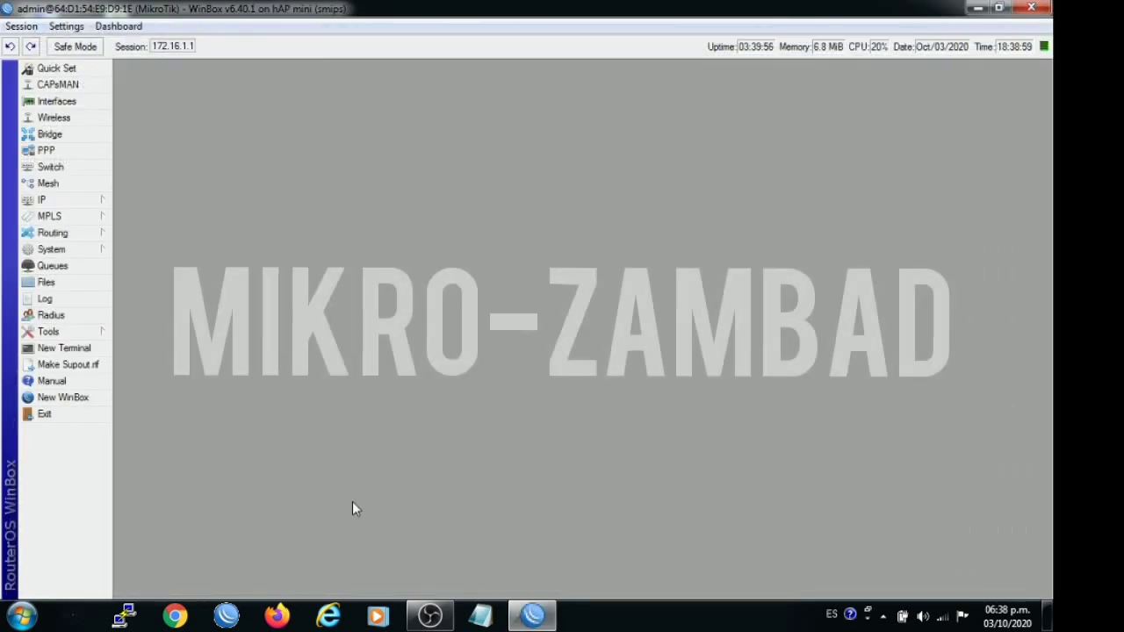
Load the bookmarked AIR Wireless Code Generator page in Chrome to check web access
click(176, 614)
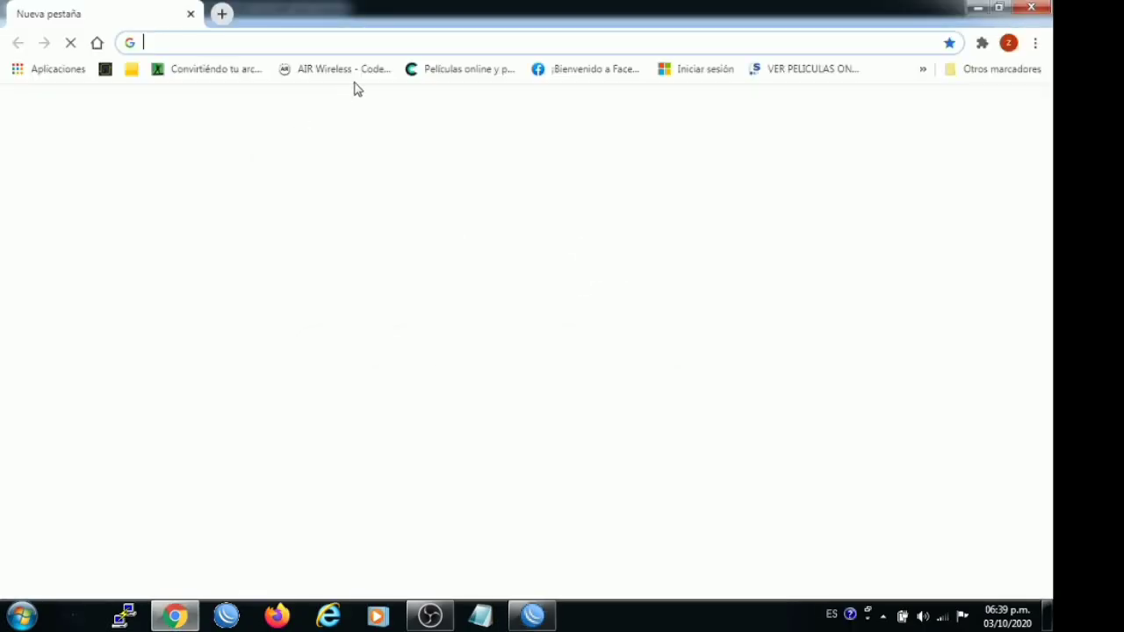
click(340, 70)
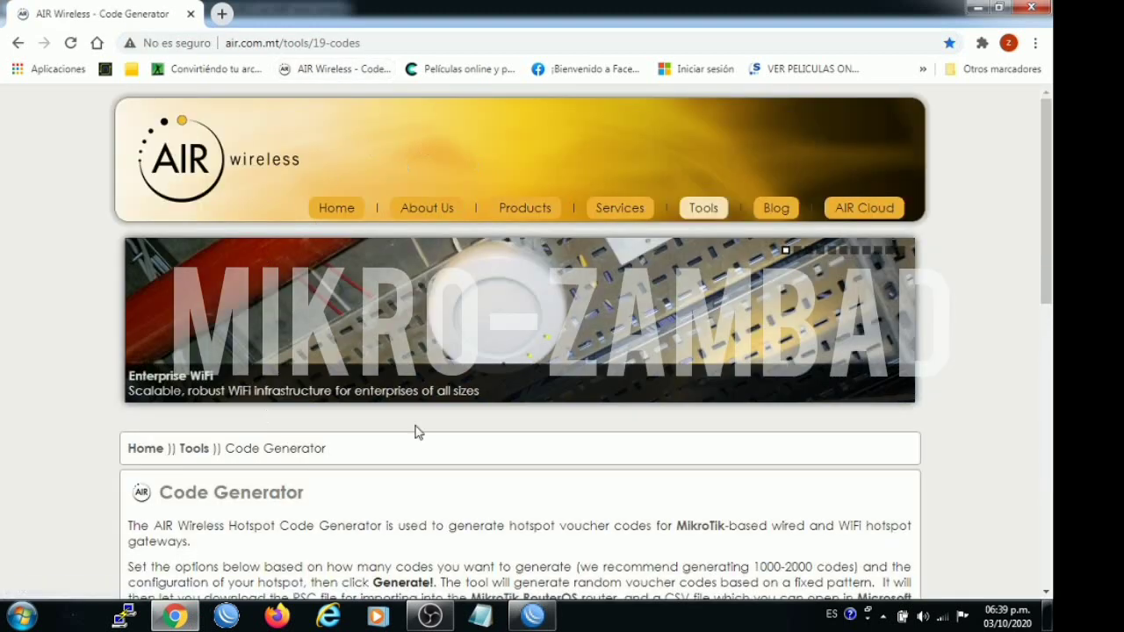
Return to WinBox and examine the PPP active connections and the list of PPP secrets
click(532, 615)
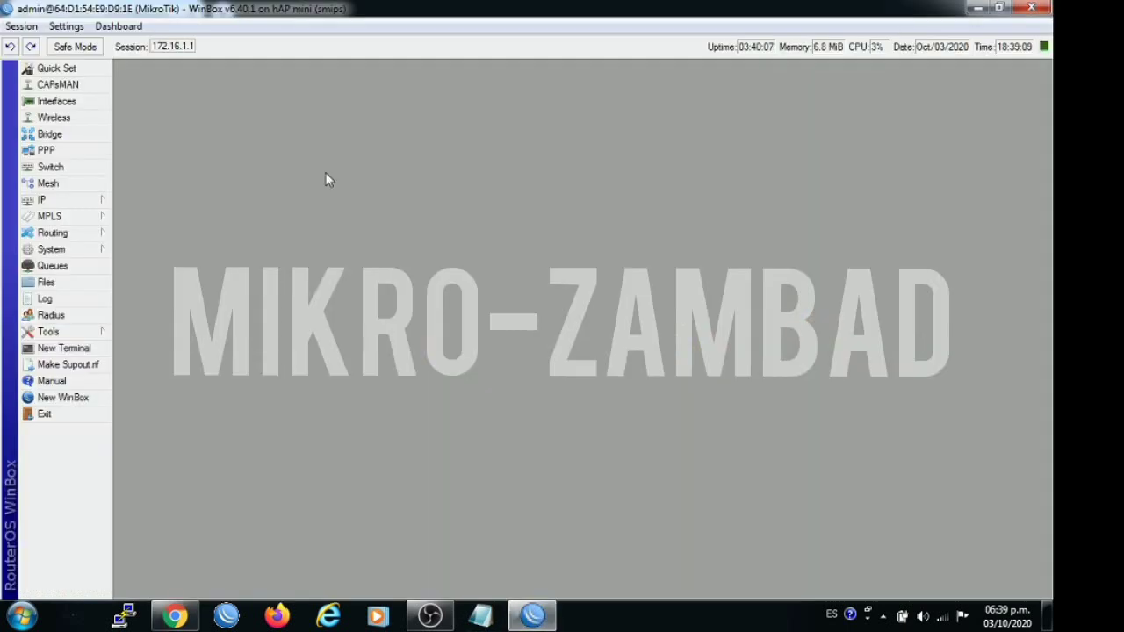
click(48, 151)
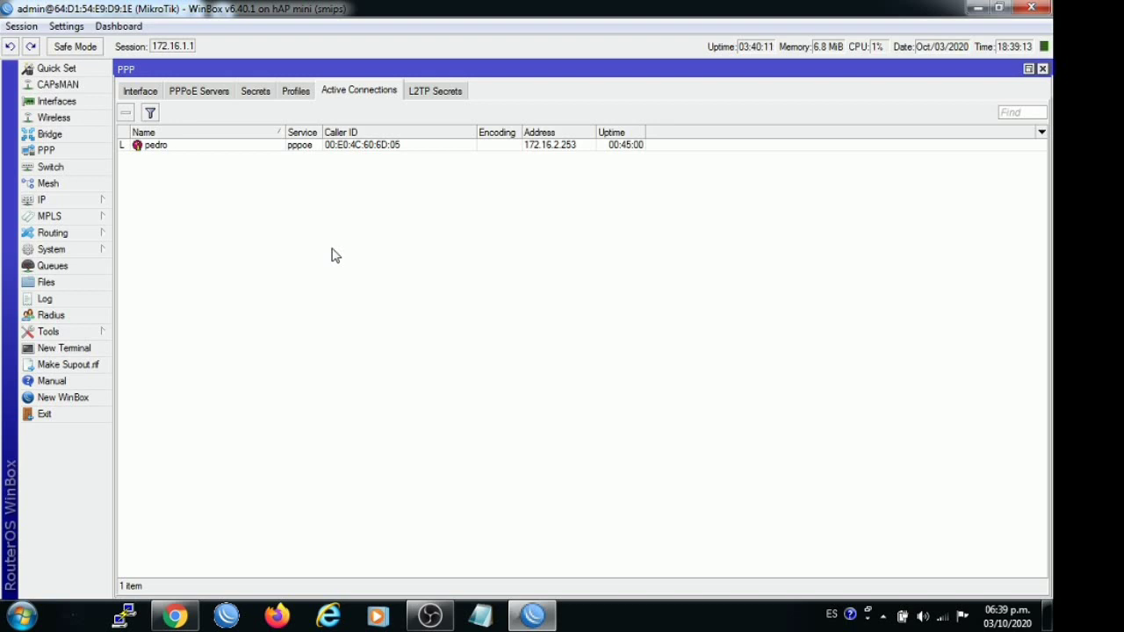
click(257, 93)
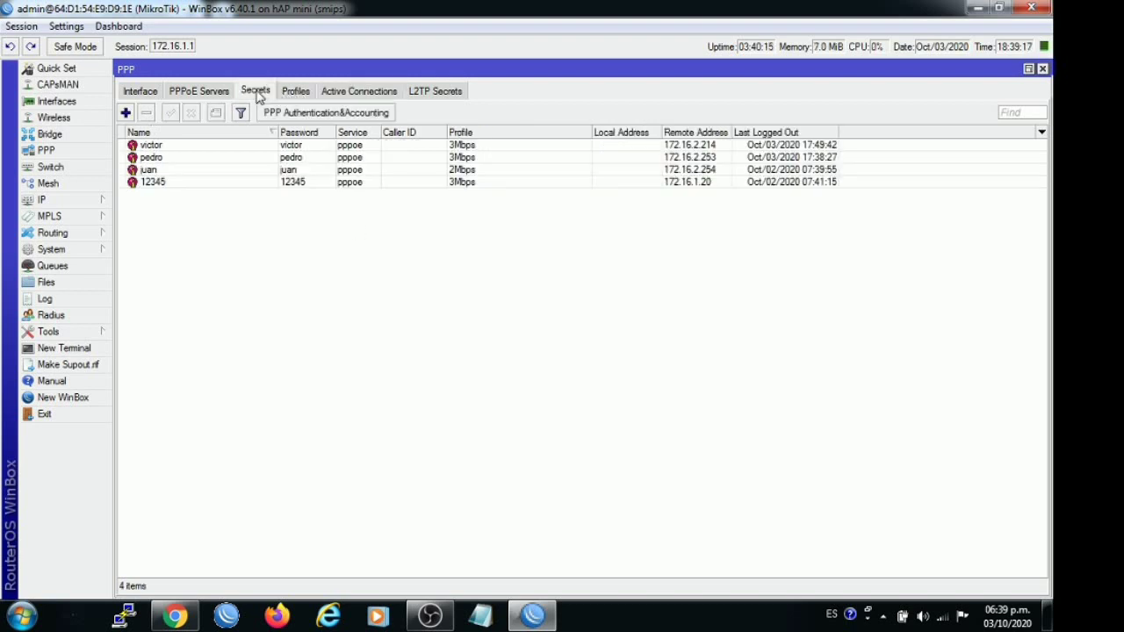
View the PPP secret of the client at remote address 172.16.2.253, and close the PPP window
double_click(180, 159)
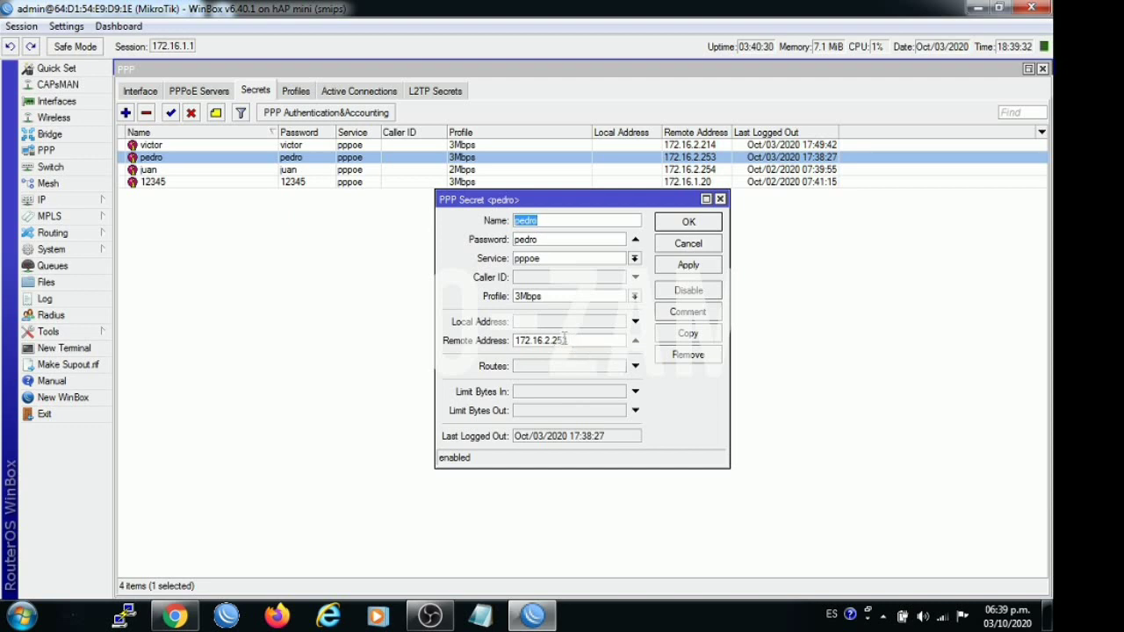
click(685, 244)
click(1043, 70)
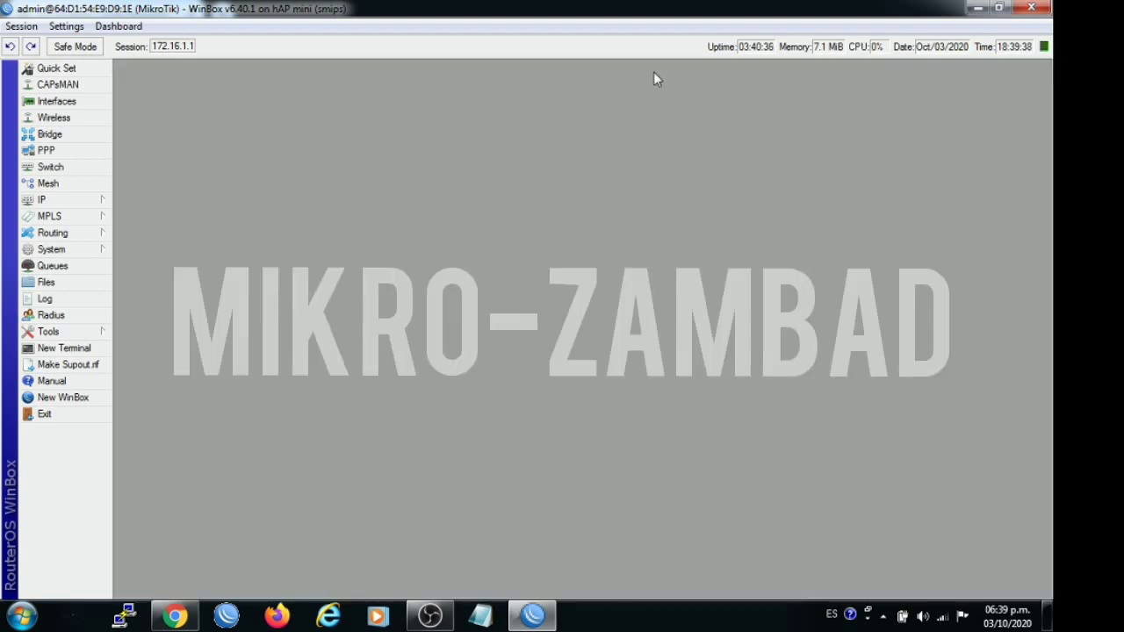
Delete both existing entries from the router's system scheduler
click(52, 250)
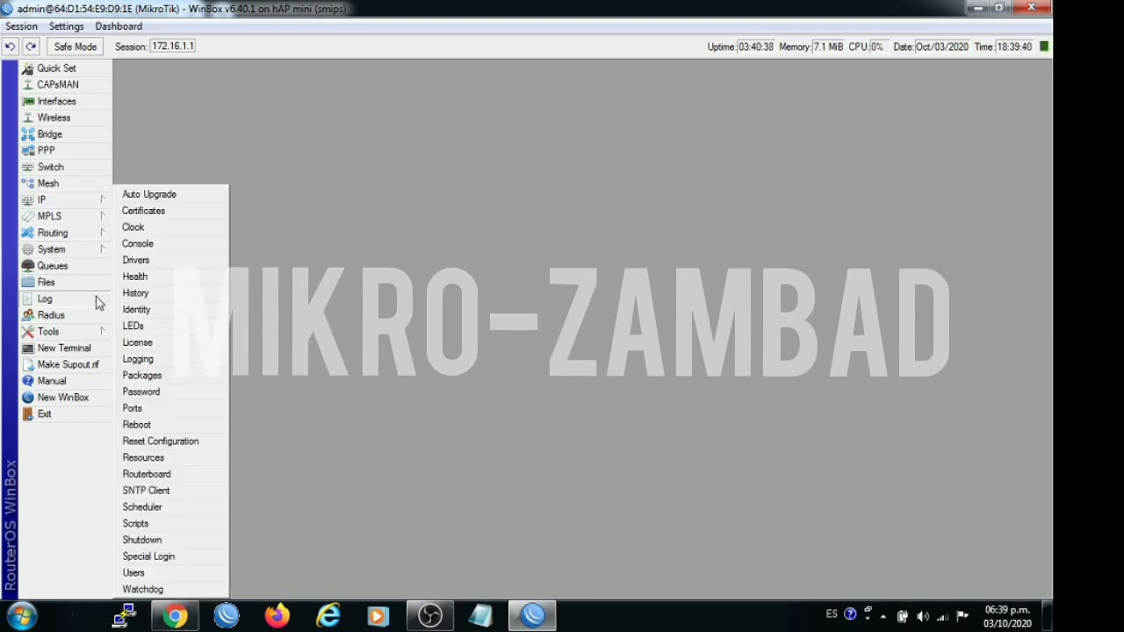
click(145, 506)
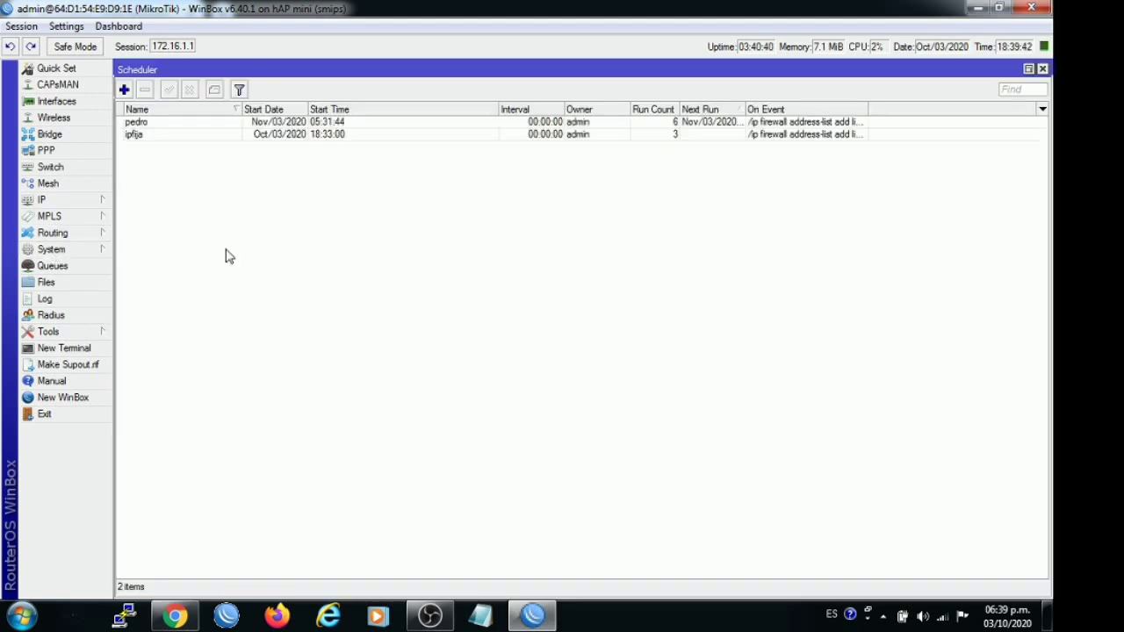
click(148, 134)
click(145, 89)
click(147, 122)
click(145, 90)
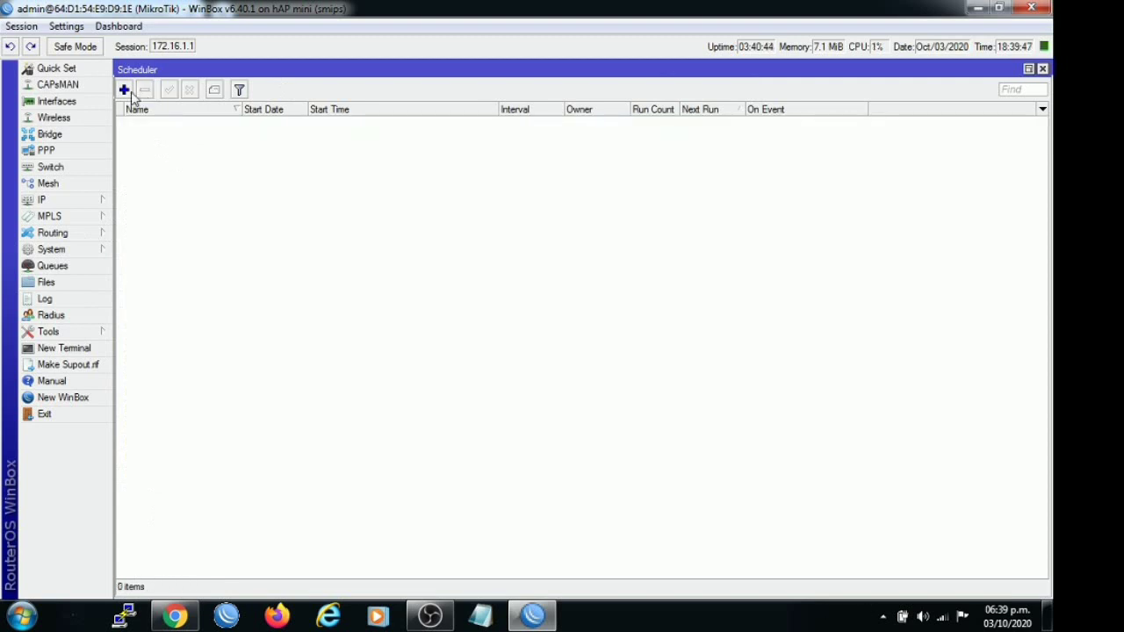
Create a schedule named after the client, with the MOROSOS address-list command copied from the bloqueo de clientes file as its On Event script
click(123, 90)
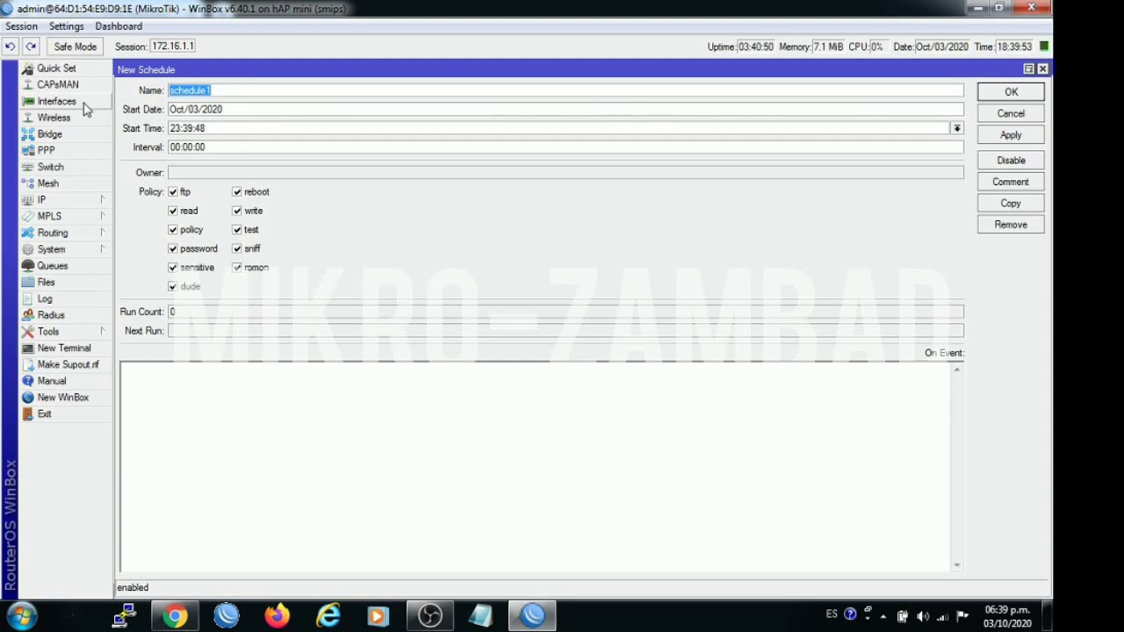
text(pedro)
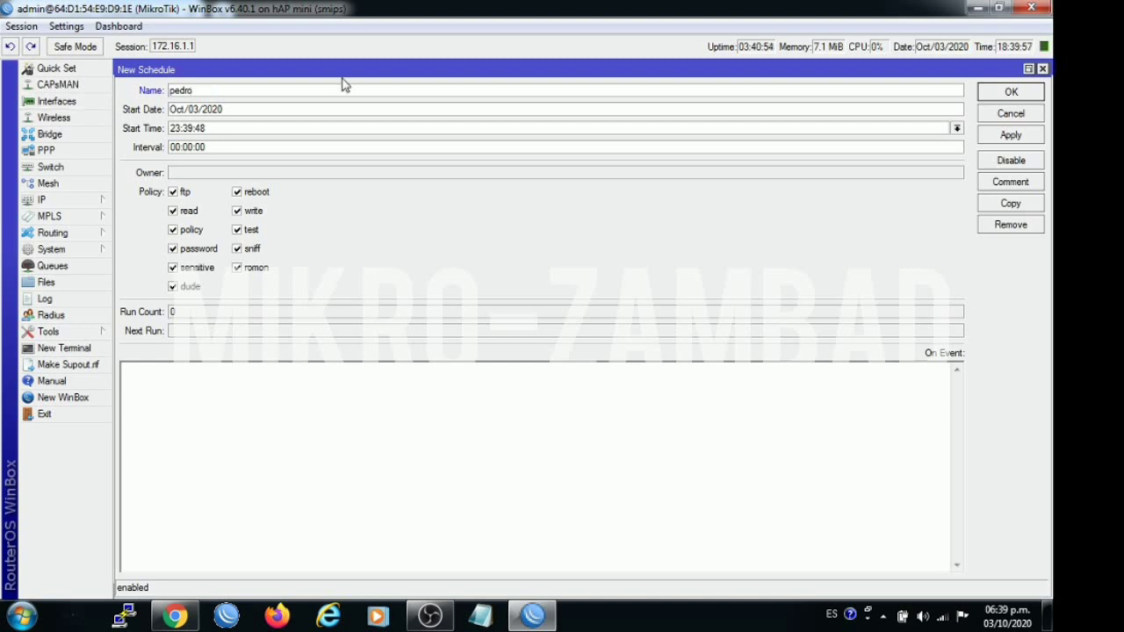
click(975, 7)
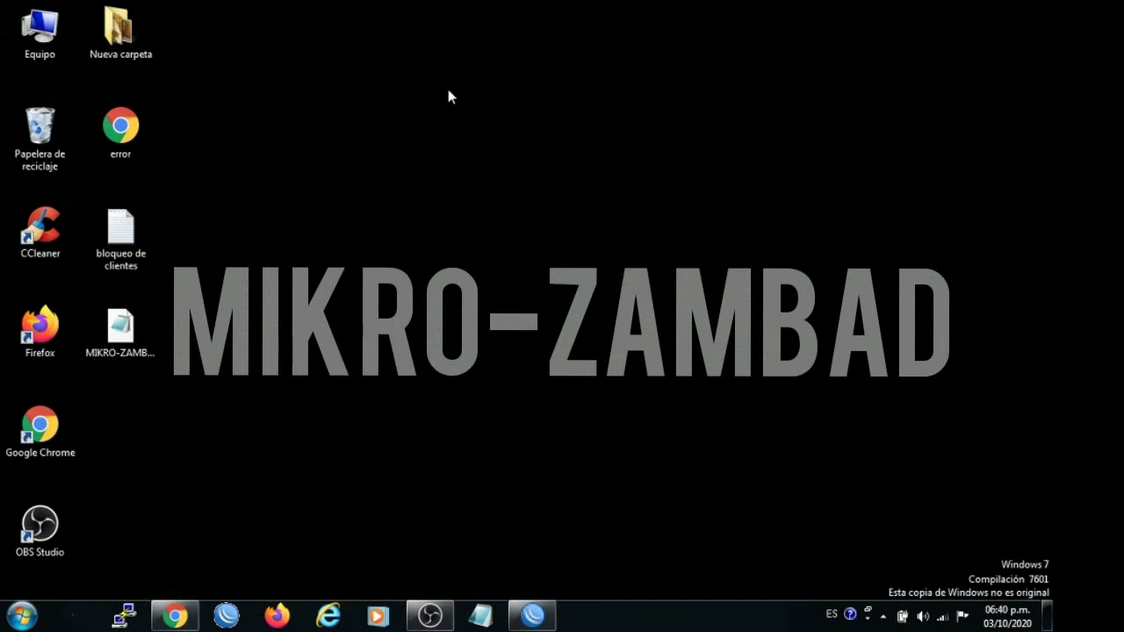
double_click(120, 230)
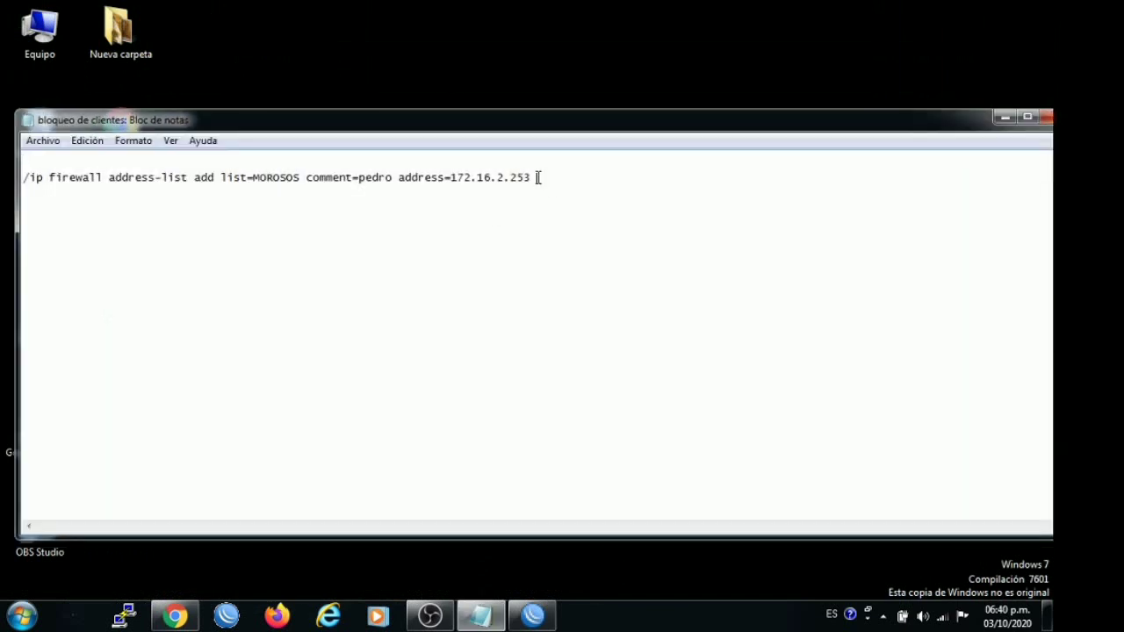
drag(538, 177, 22, 178)
right_click(22, 178)
click(72, 231)
click(532, 618)
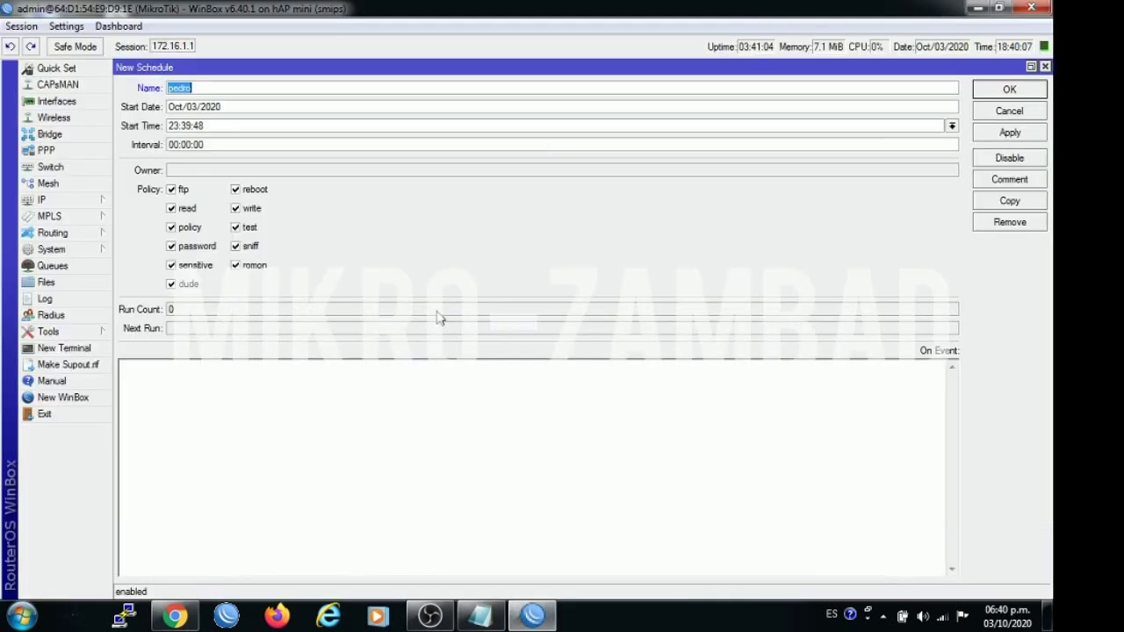
click(189, 378)
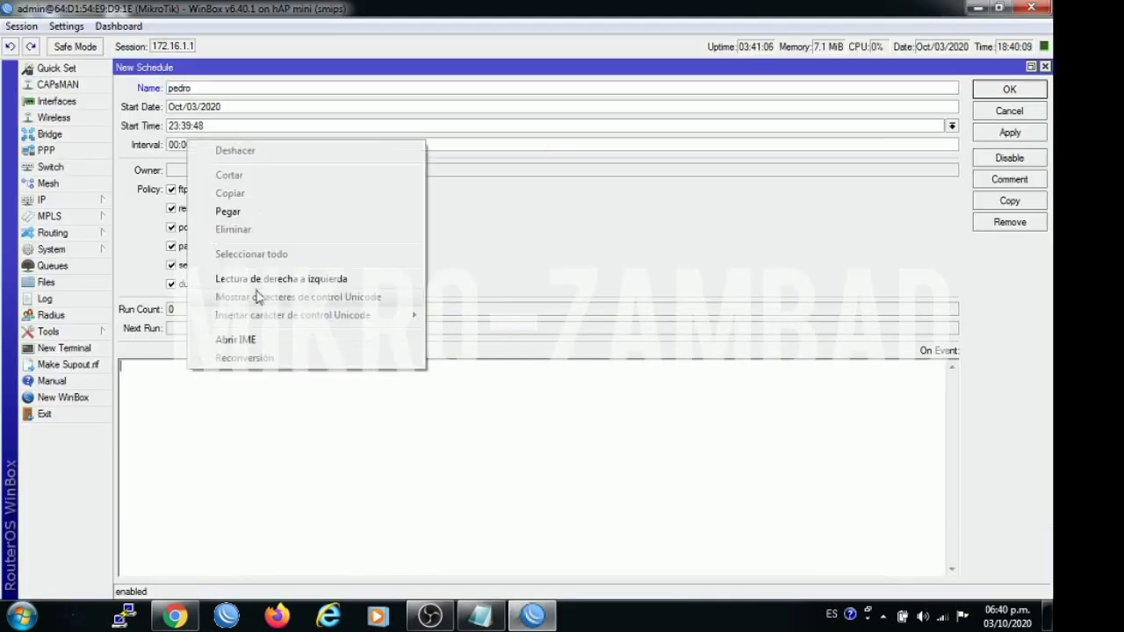
click(254, 212)
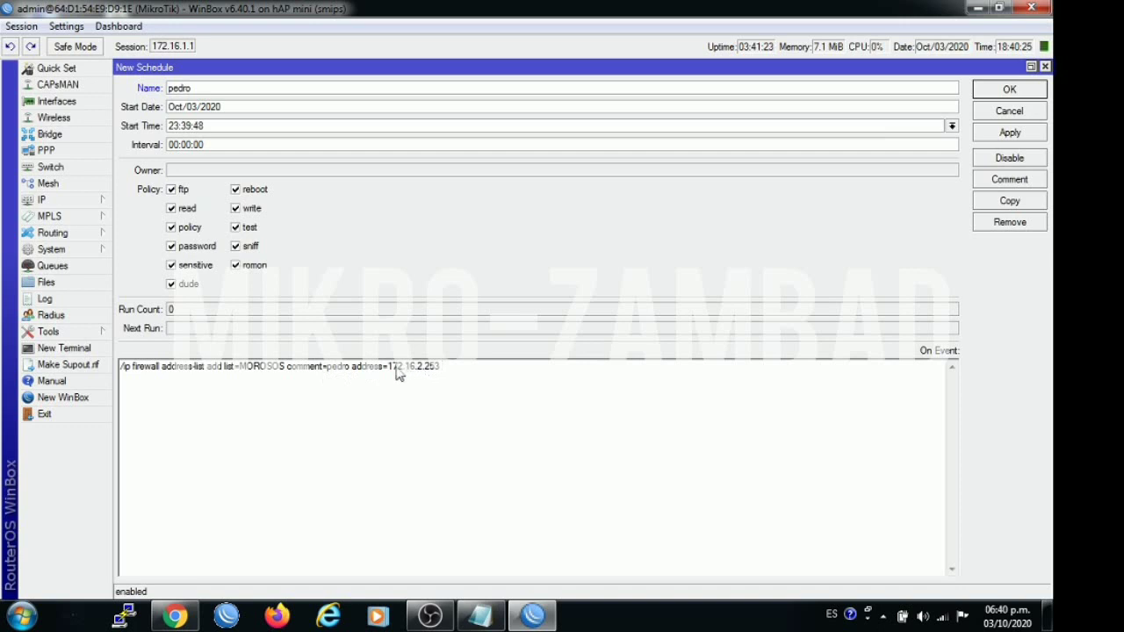
Set the new schedule's start time to 18:42:00, apply it and close the scheduler windows
drag(349, 370, 333, 374)
click(538, 389)
drag(180, 125, 170, 127)
text(18)
key(BackSpace)
key(BackSpace)
text(42:)
key(BackSpace)
key(BackSpace)
text(00)
click(1009, 136)
click(985, 91)
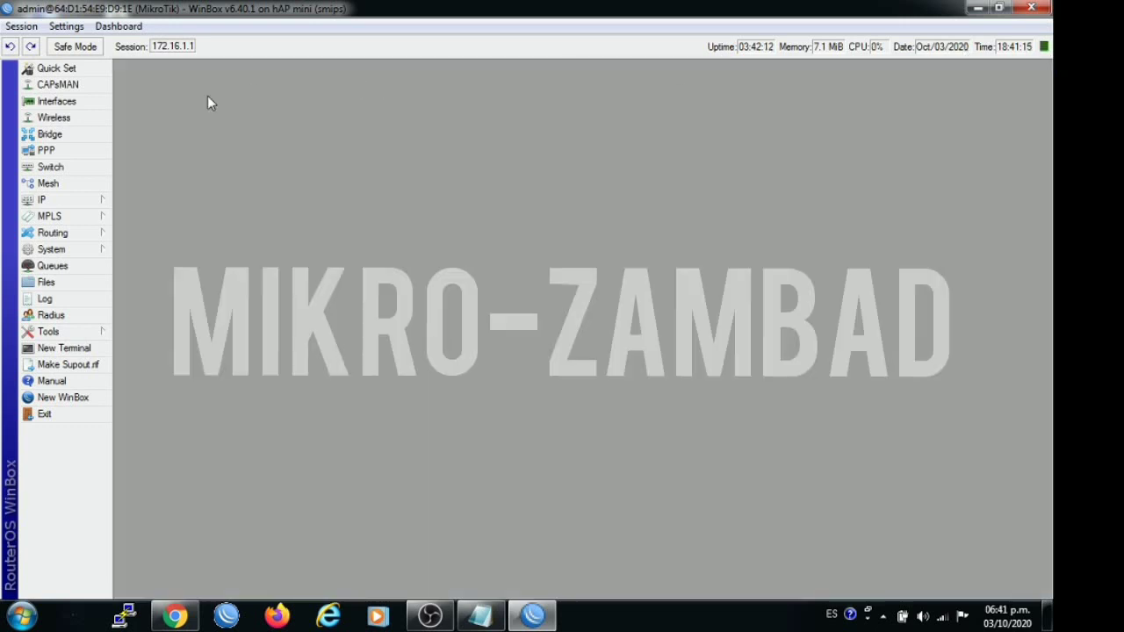
Display the firewall address lists filtered to the MOROSOS list
click(46, 200)
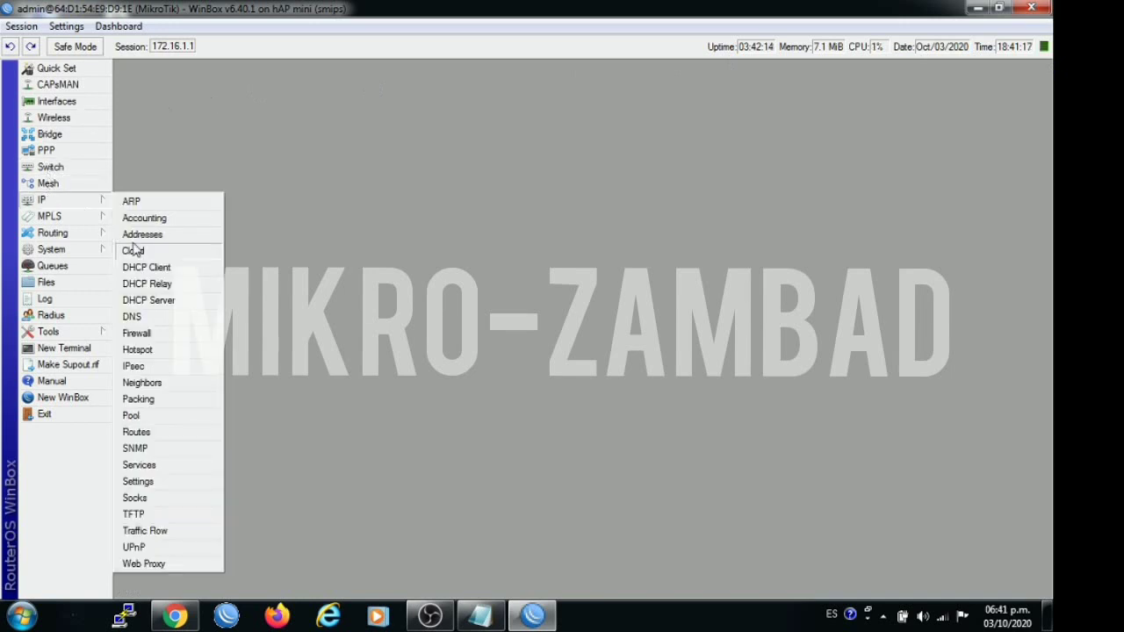
click(149, 331)
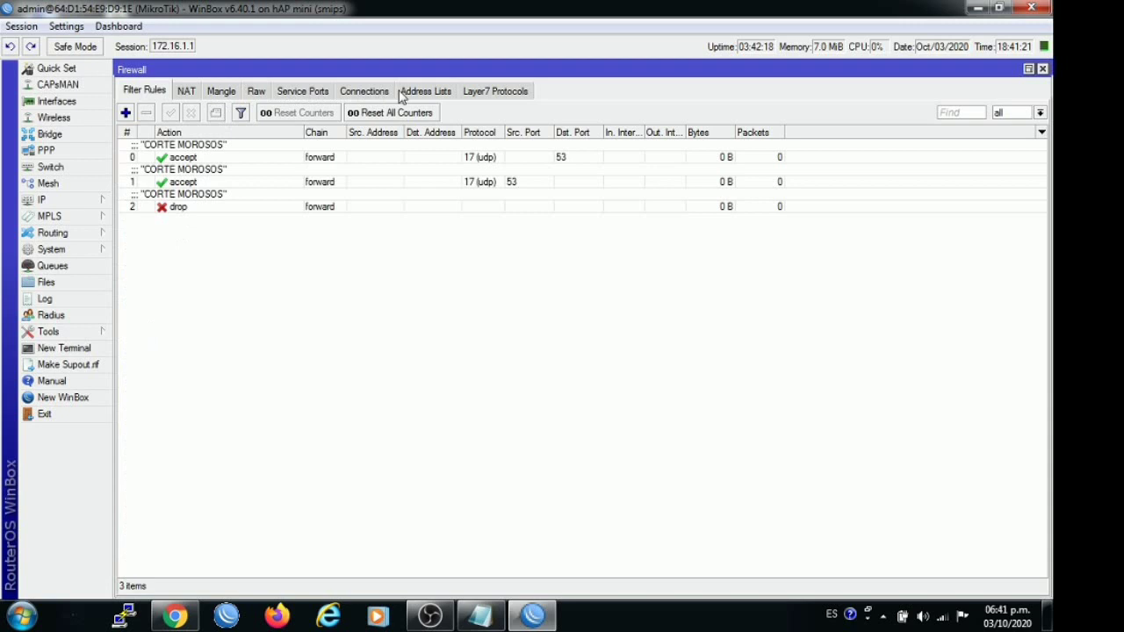
click(427, 93)
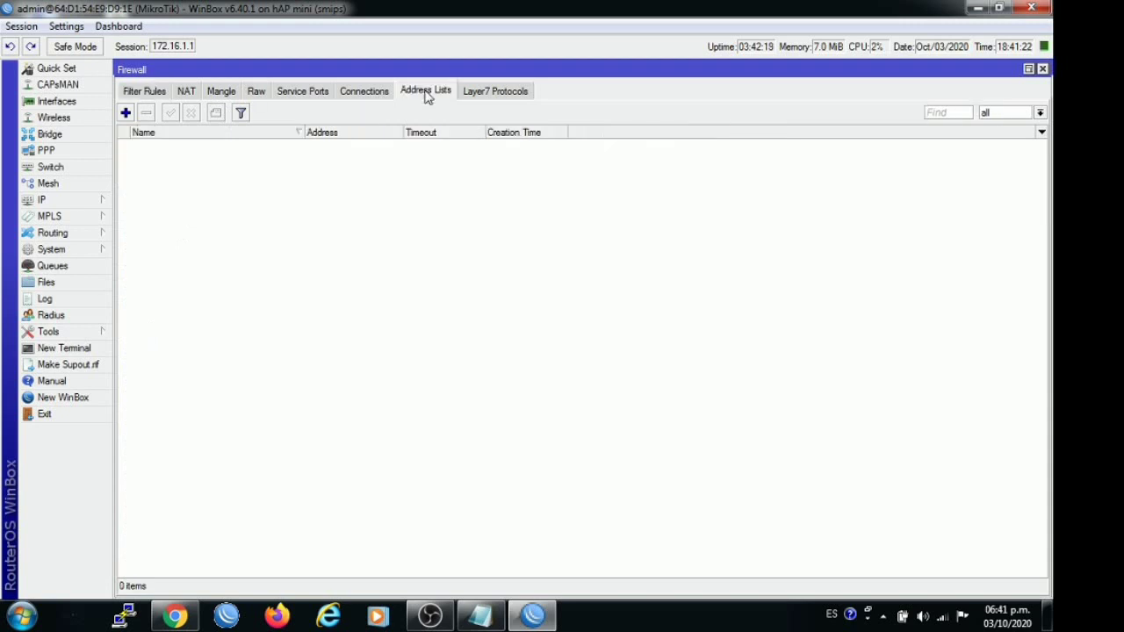
click(993, 116)
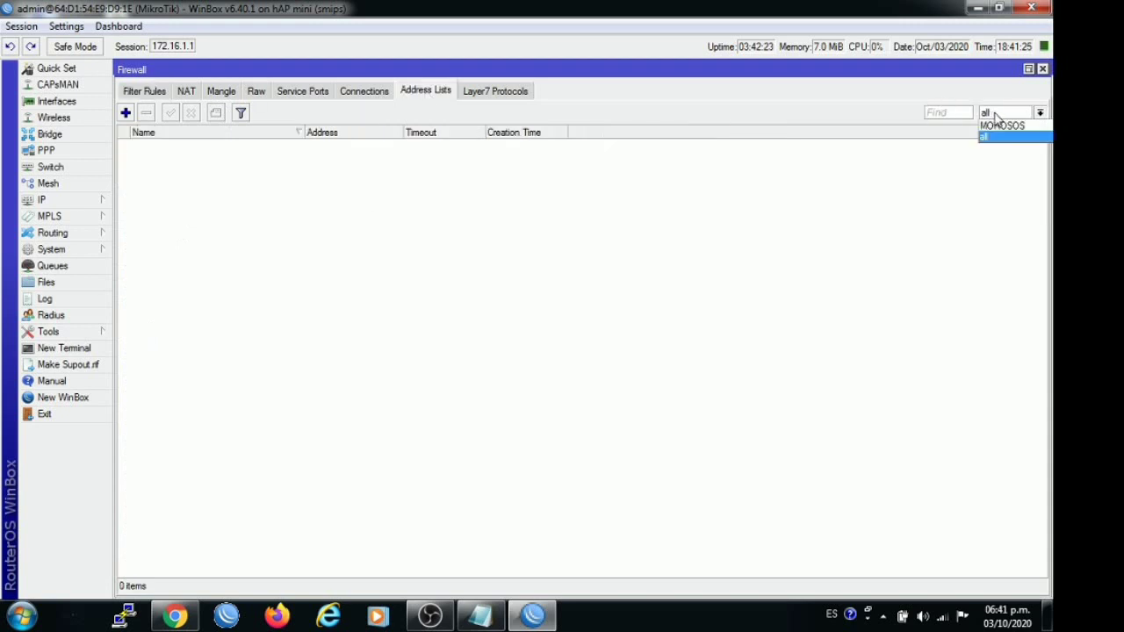
click(1005, 125)
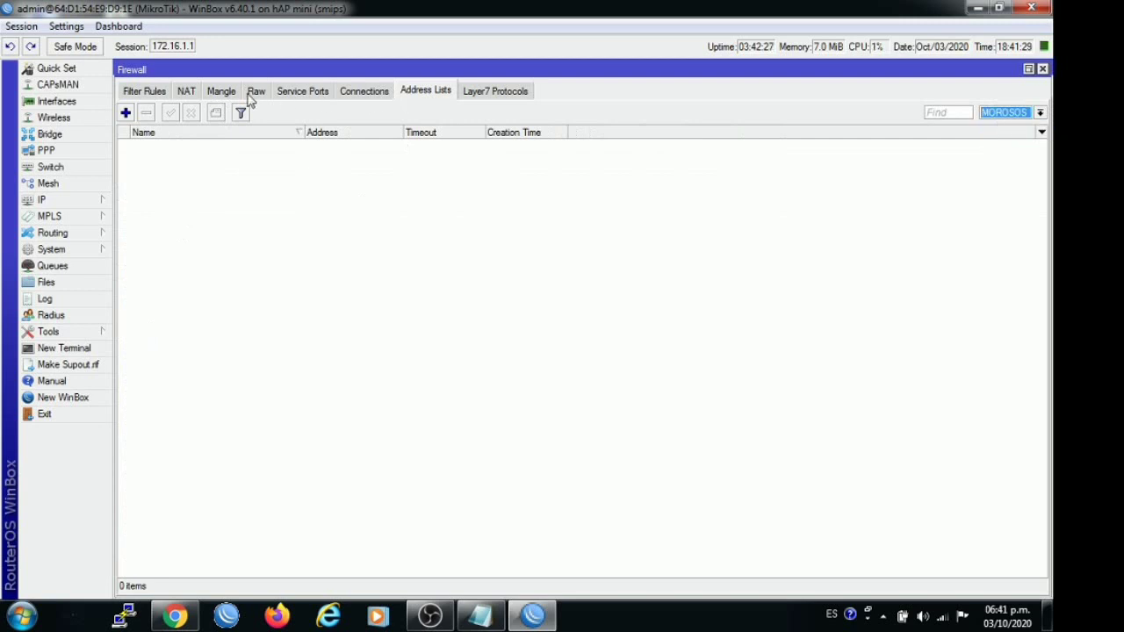
Examine the CORTE MOROSOS filter and NAT rules in the firewall, and return to the address lists
click(160, 95)
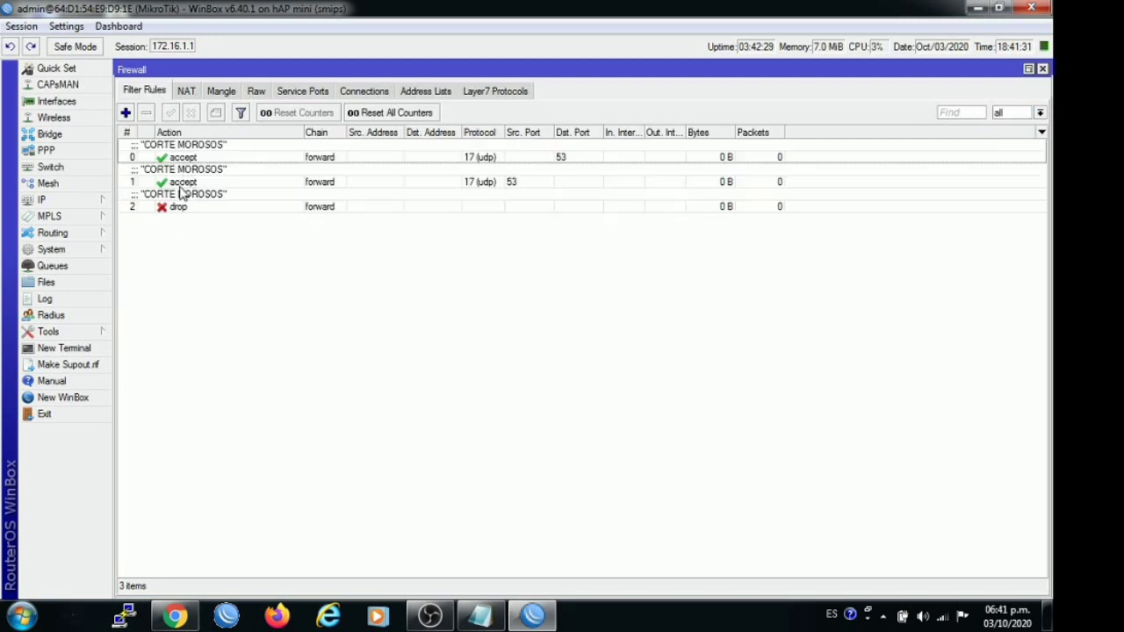
click(185, 92)
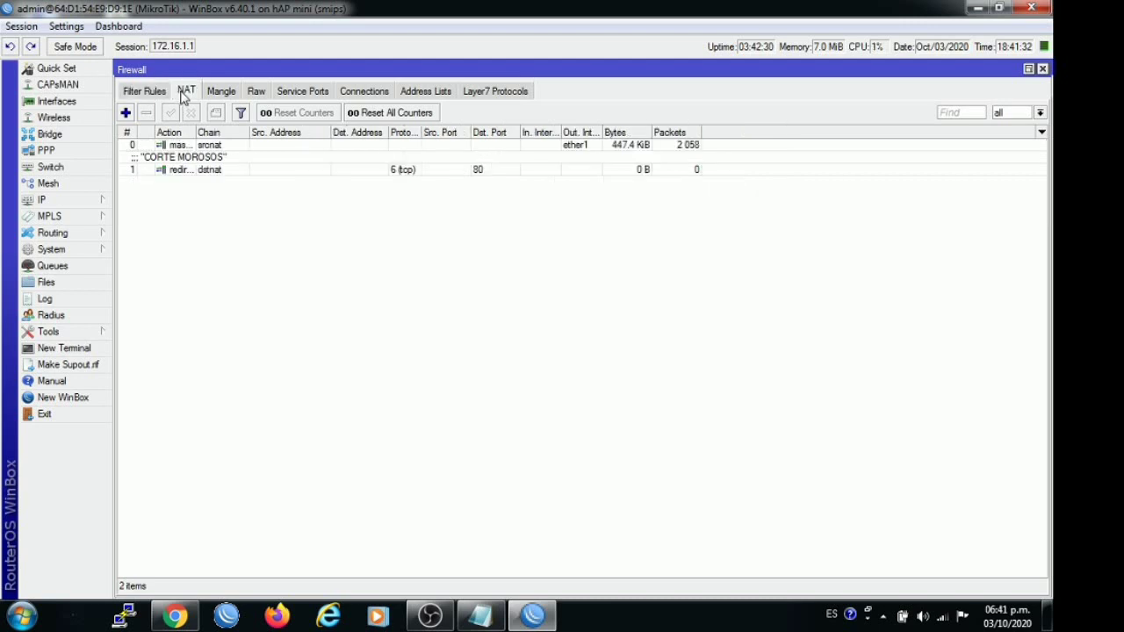
click(181, 163)
click(144, 93)
click(187, 91)
click(157, 93)
click(186, 91)
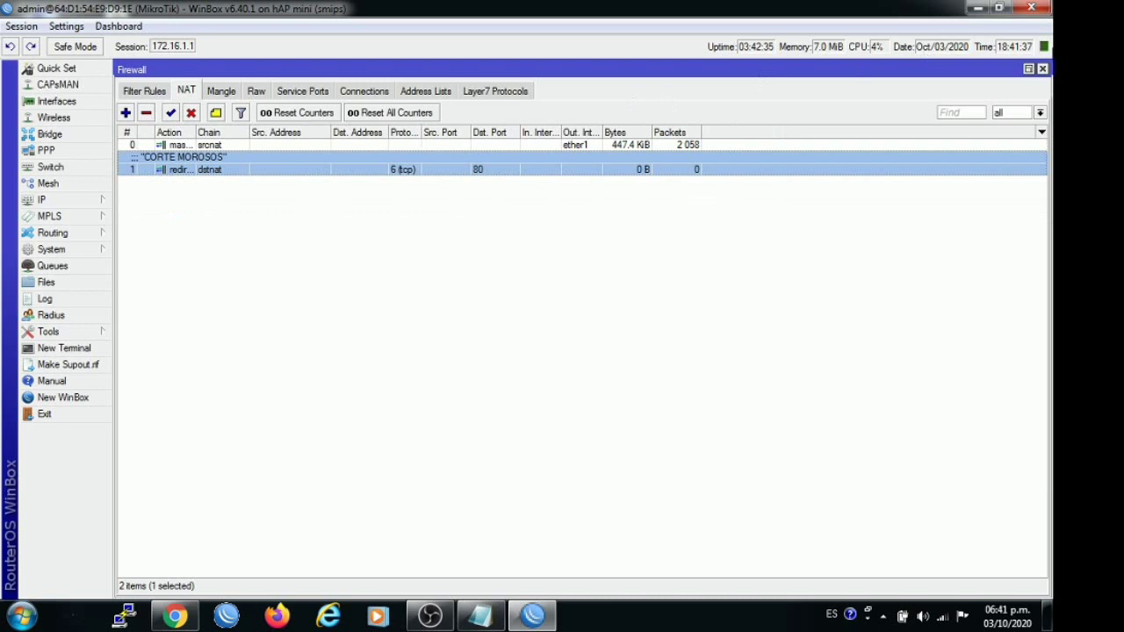
click(439, 94)
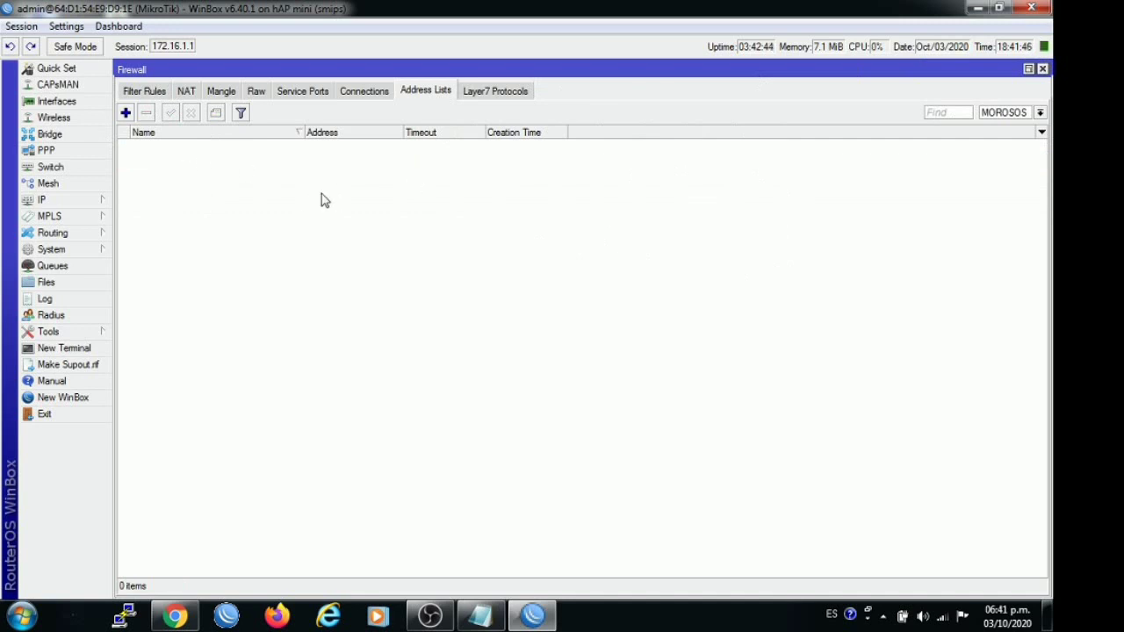
Load the bookmarked AIR Wireless page in Chrome to check web access, and return to WinBox to check the MOROSOS list
click(176, 616)
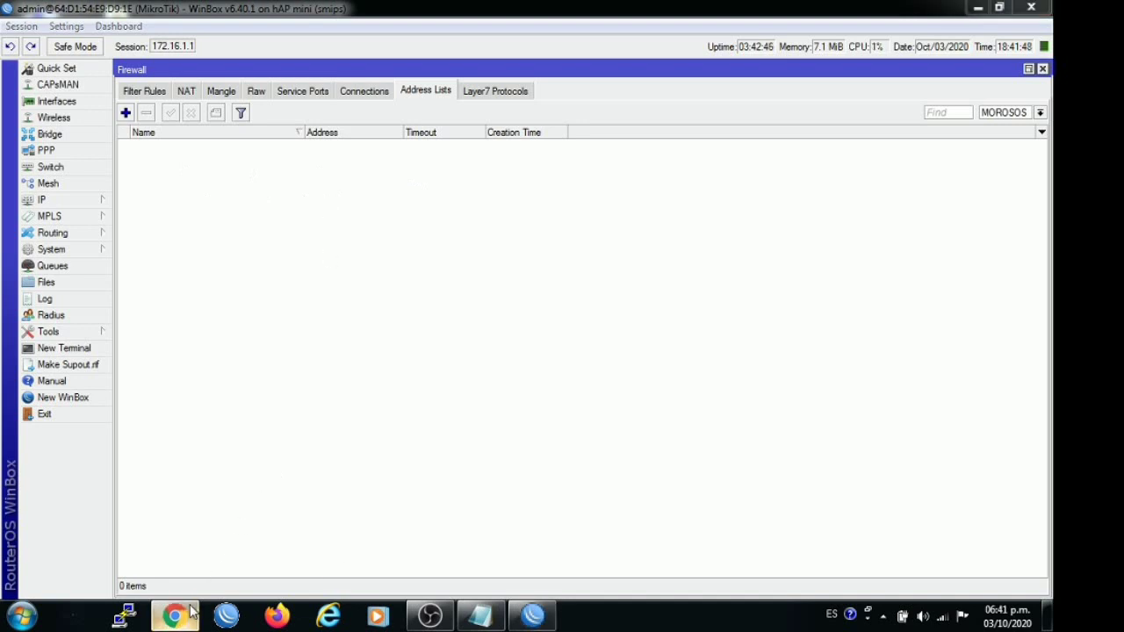
click(345, 68)
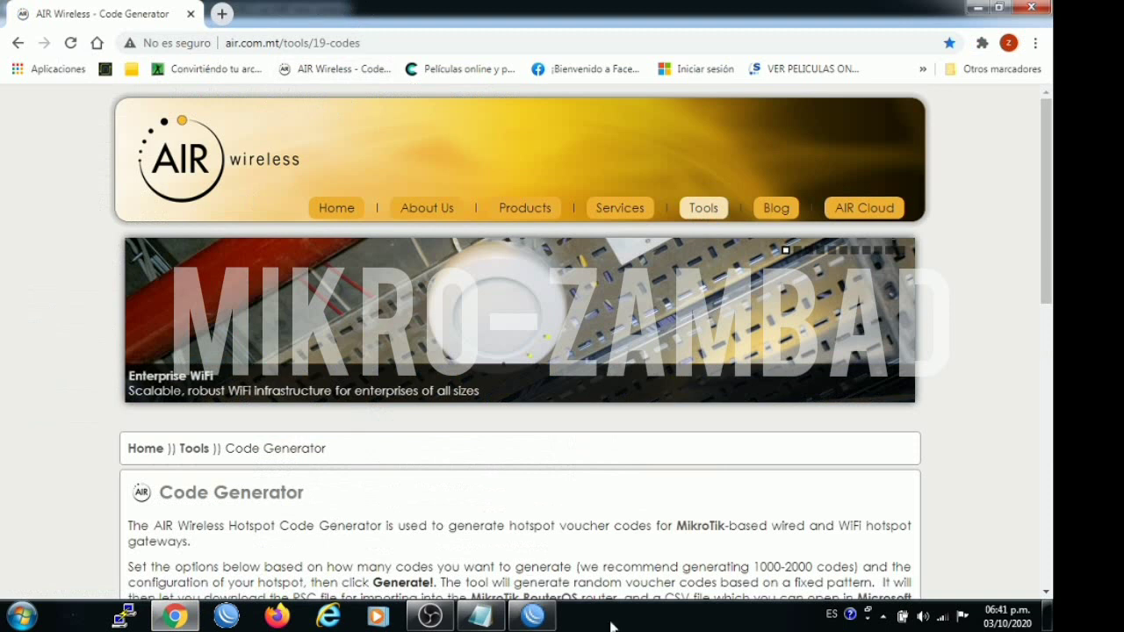
click(532, 616)
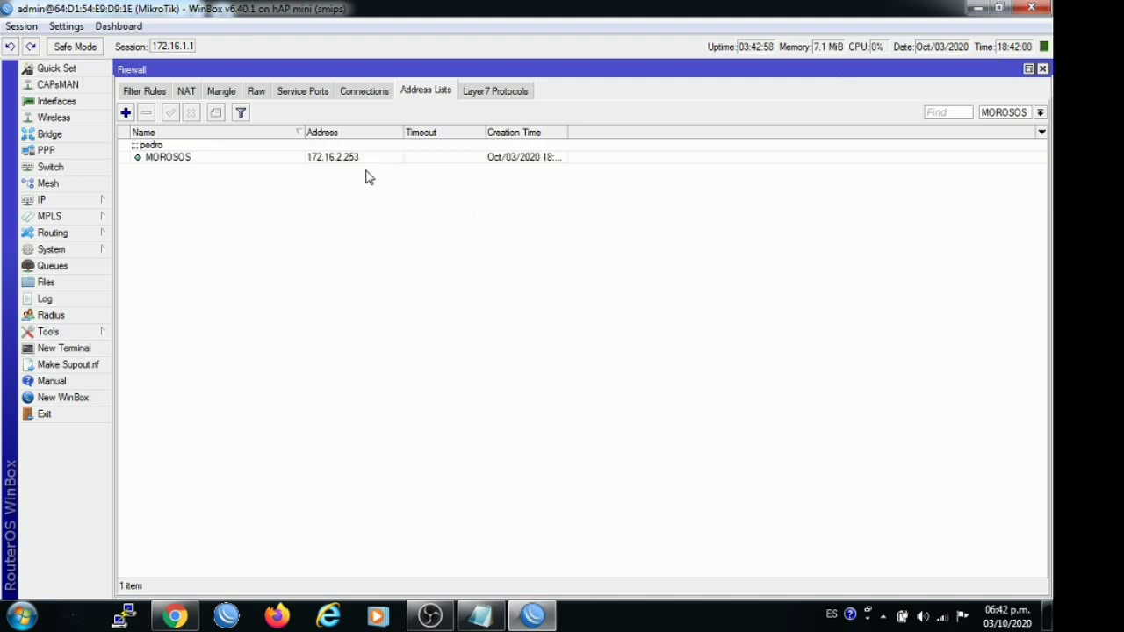
Test the cutoff in Chrome by loading the AIR Wireless bookmark in the current tab and two new tabs, and close the extra tabs
click(175, 617)
click(333, 77)
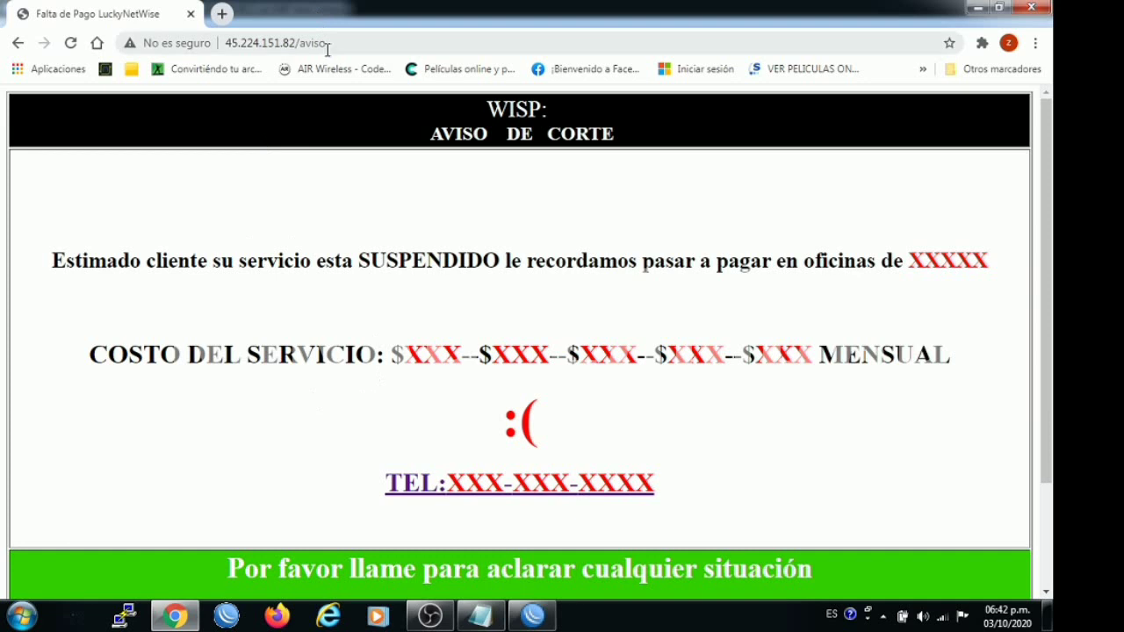
click(221, 14)
click(344, 78)
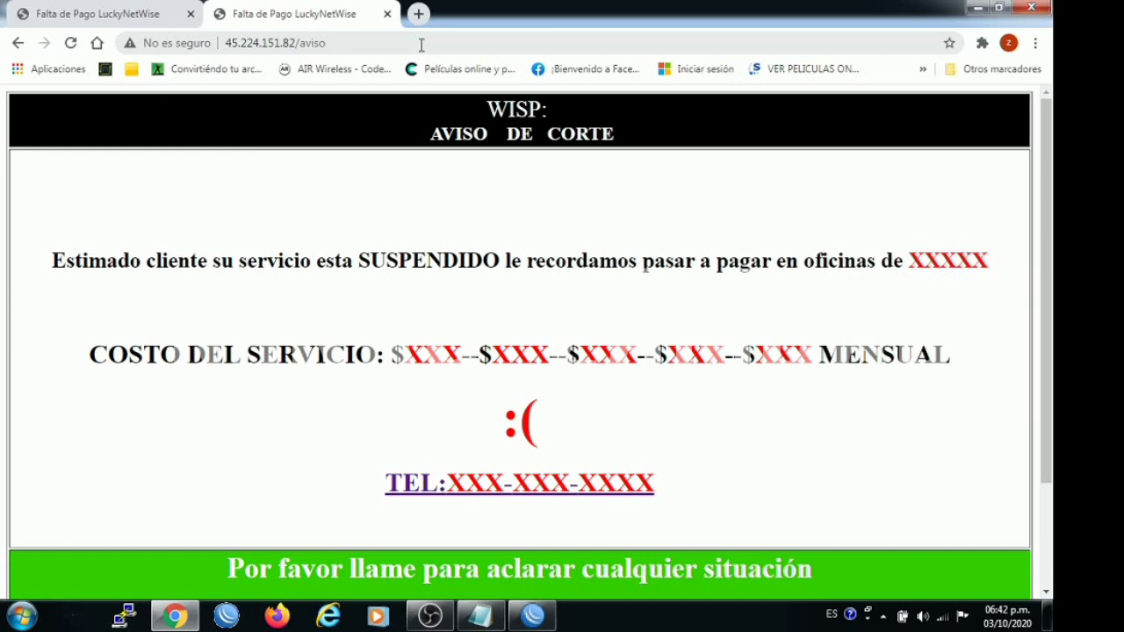
click(371, 75)
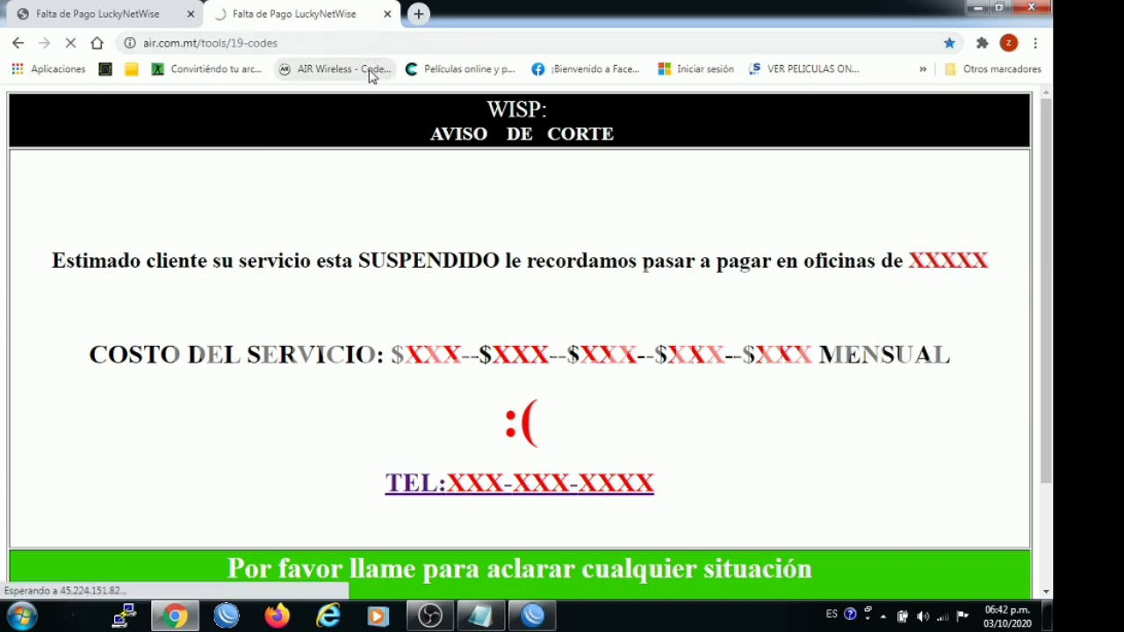
click(346, 75)
click(417, 14)
click(350, 68)
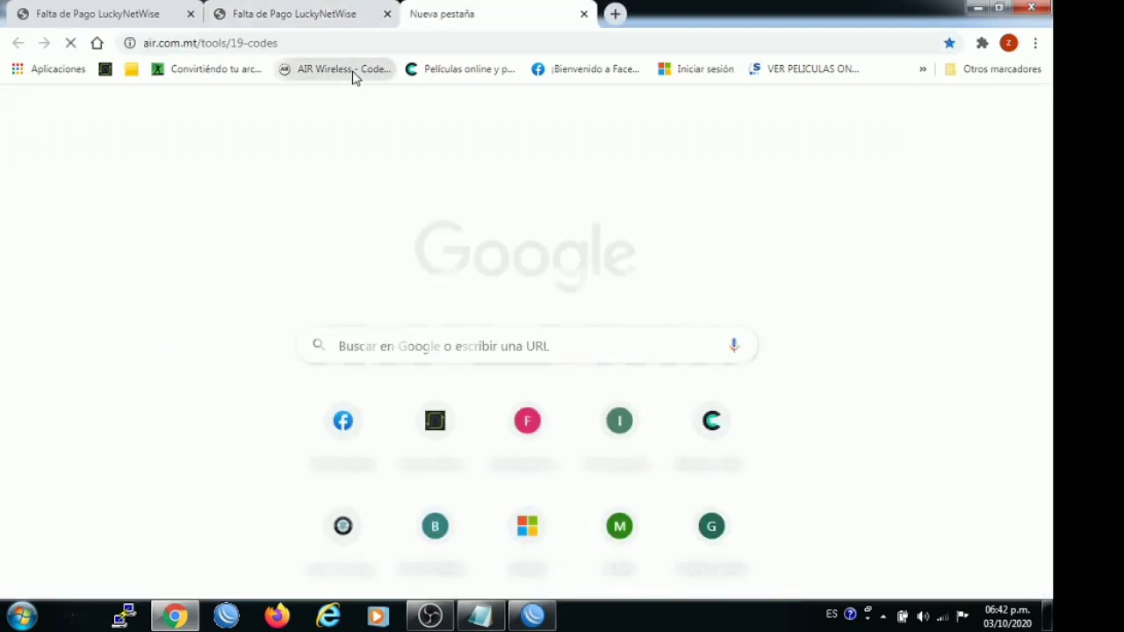
click(584, 14)
click(387, 14)
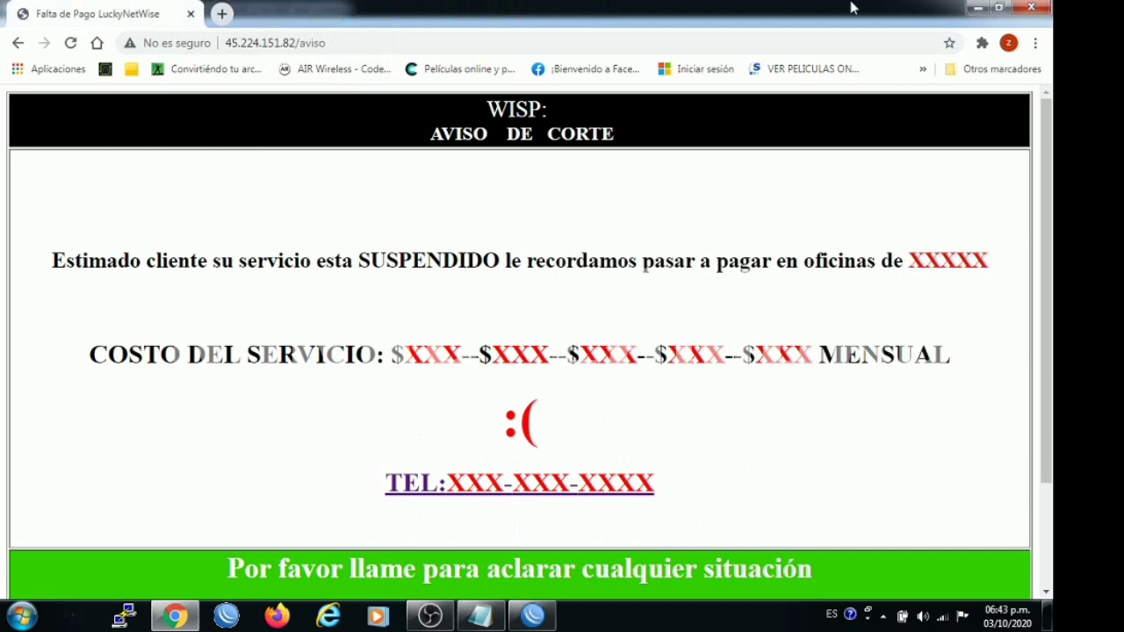
Close Chrome and disconnect the computer from the 3Bumen wireless network
click(1037, 8)
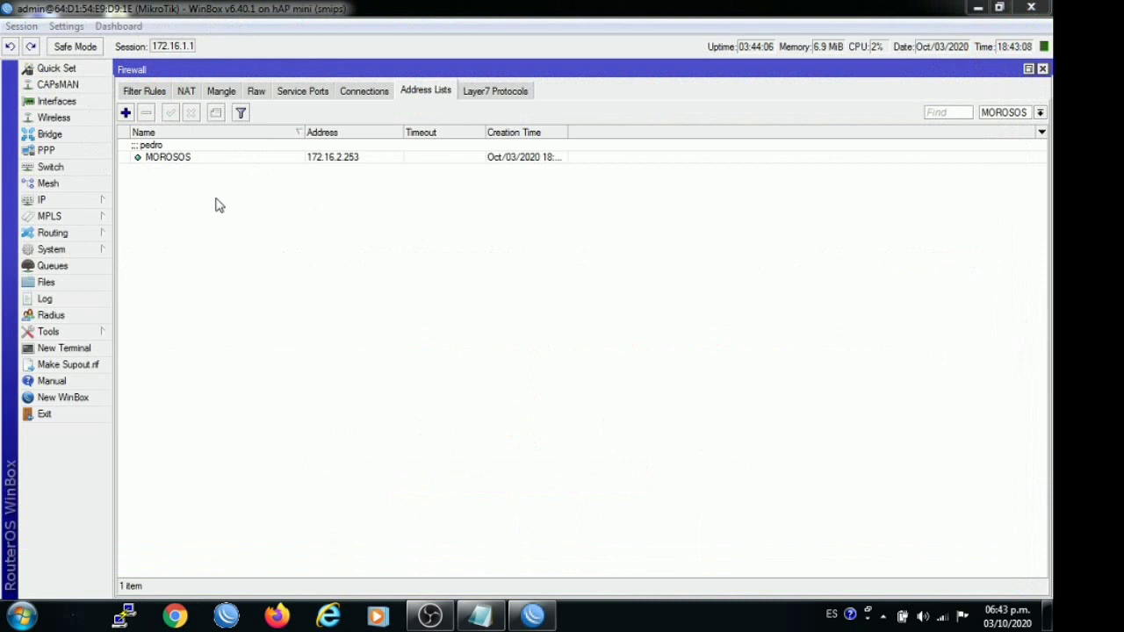
click(942, 622)
click(874, 458)
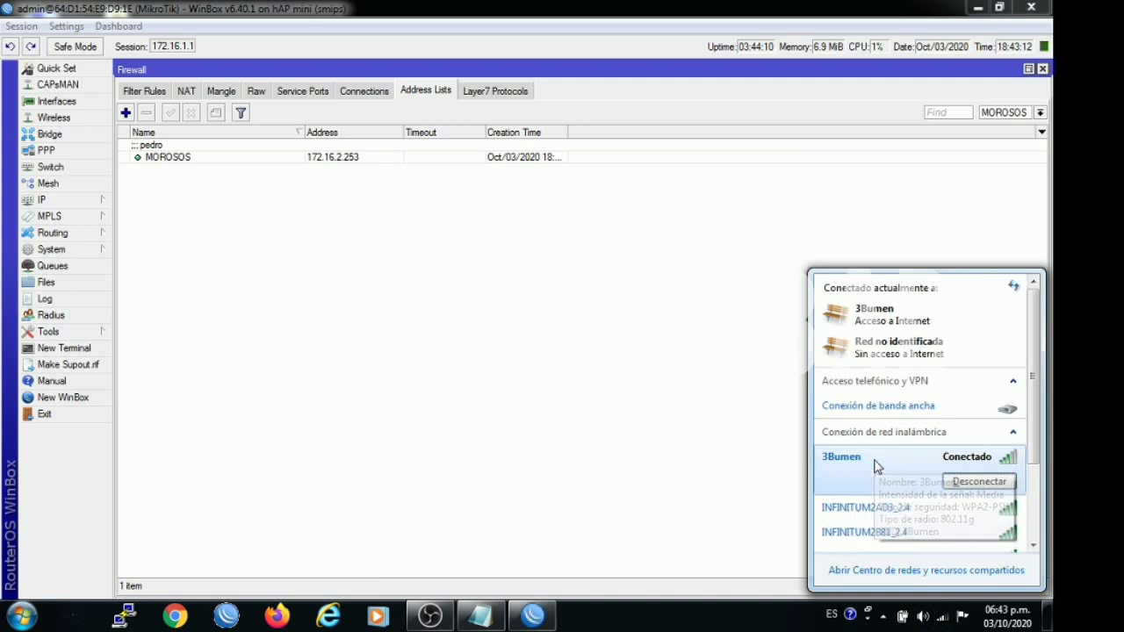
click(977, 482)
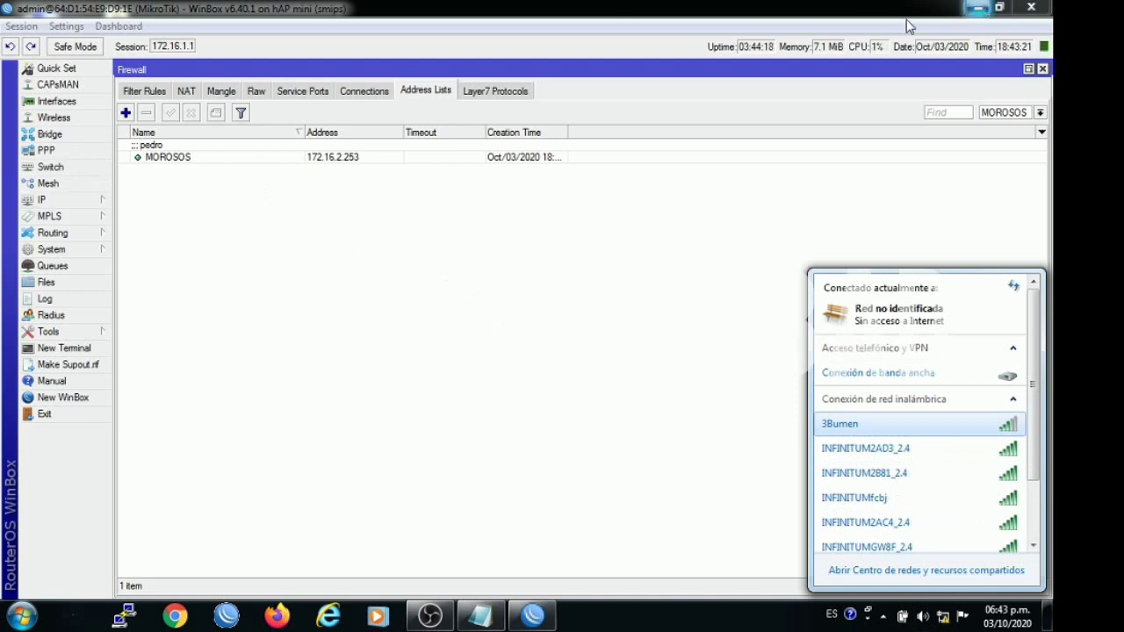
Change the Notepad firewall command to comment=cpu and address=172.16.1.16, and copy the whole line
click(973, 9)
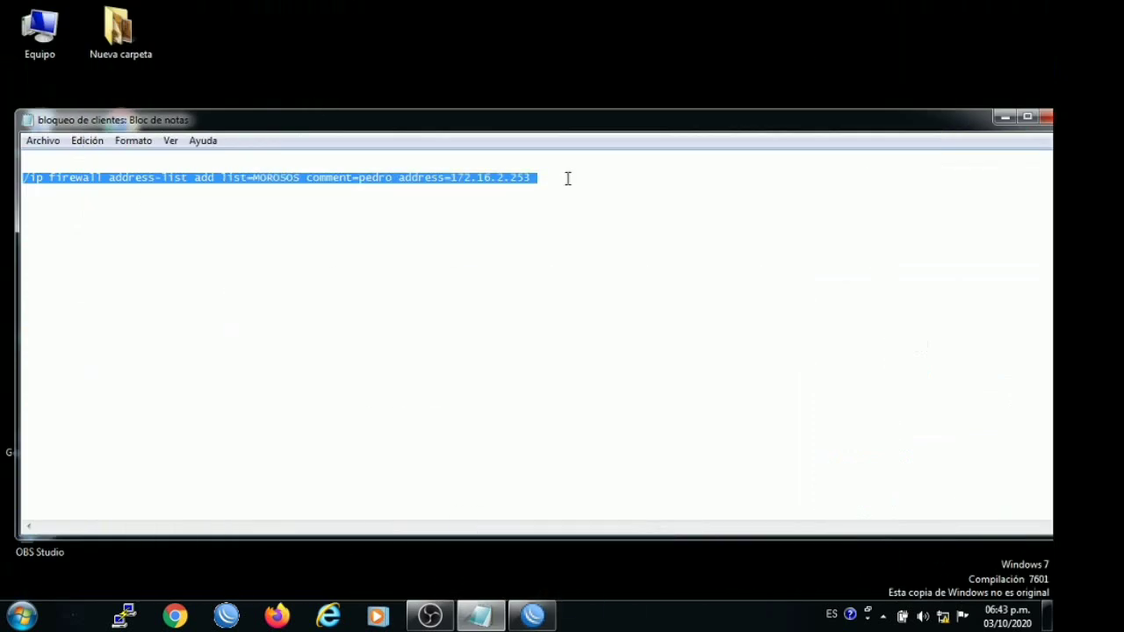
click(321, 261)
drag(394, 175, 360, 180)
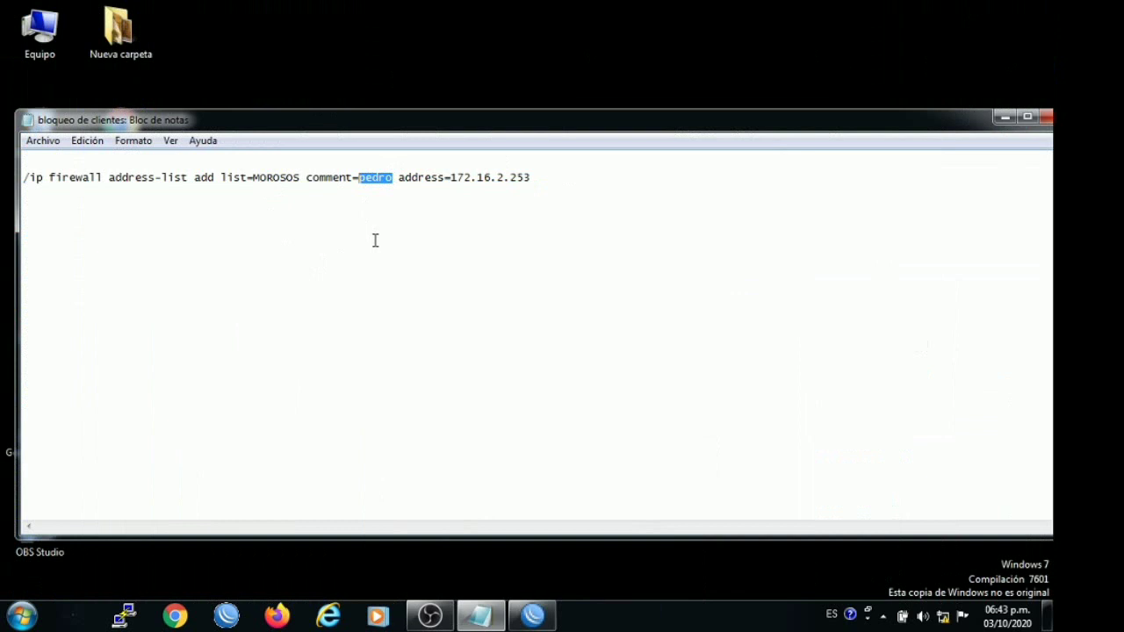
text(cpu)
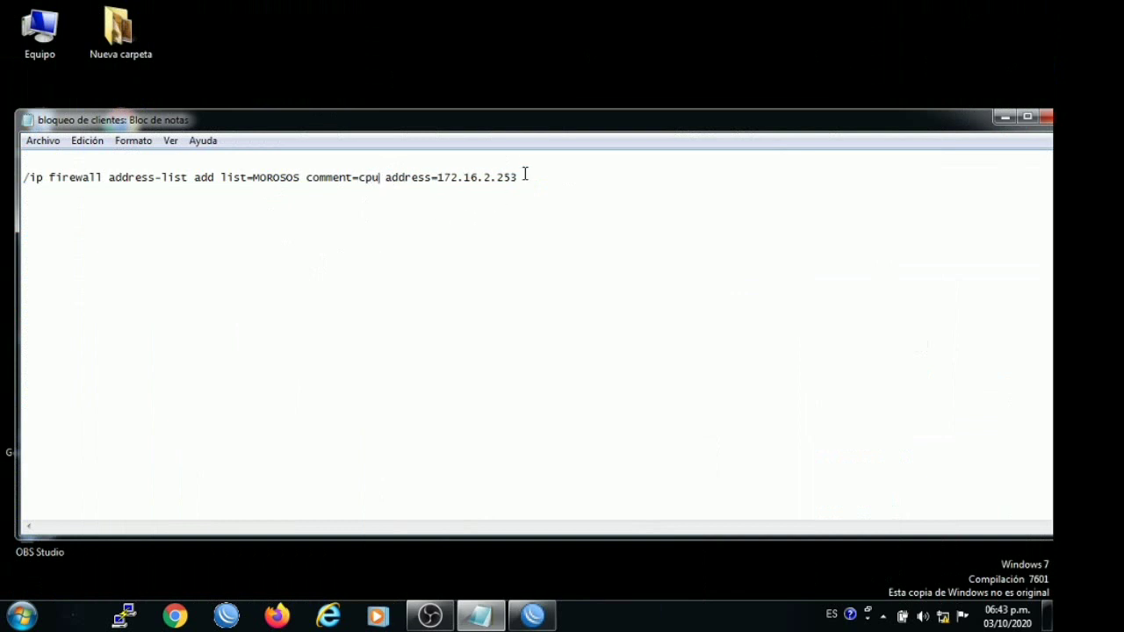
drag(519, 171, 486, 173)
text(1)
drag(48, 202, 3, 171)
right_click(34, 173)
click(80, 226)
Switch to WinBox and create a scheduler entry named cpu with the copied address-list command as its On Event script
click(531, 614)
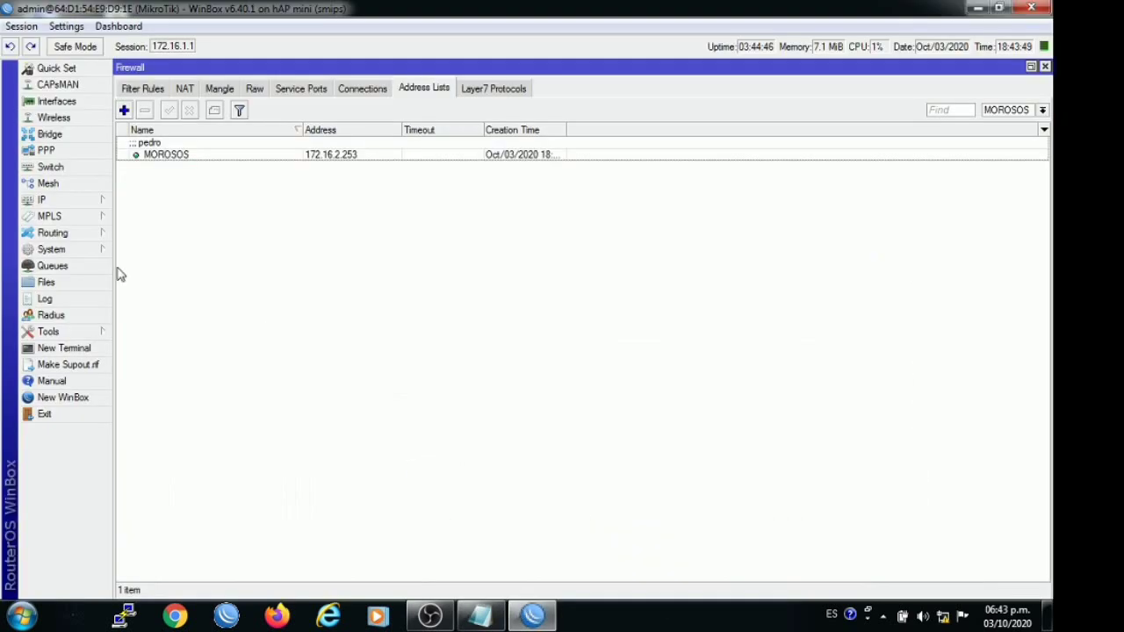
click(70, 249)
click(159, 509)
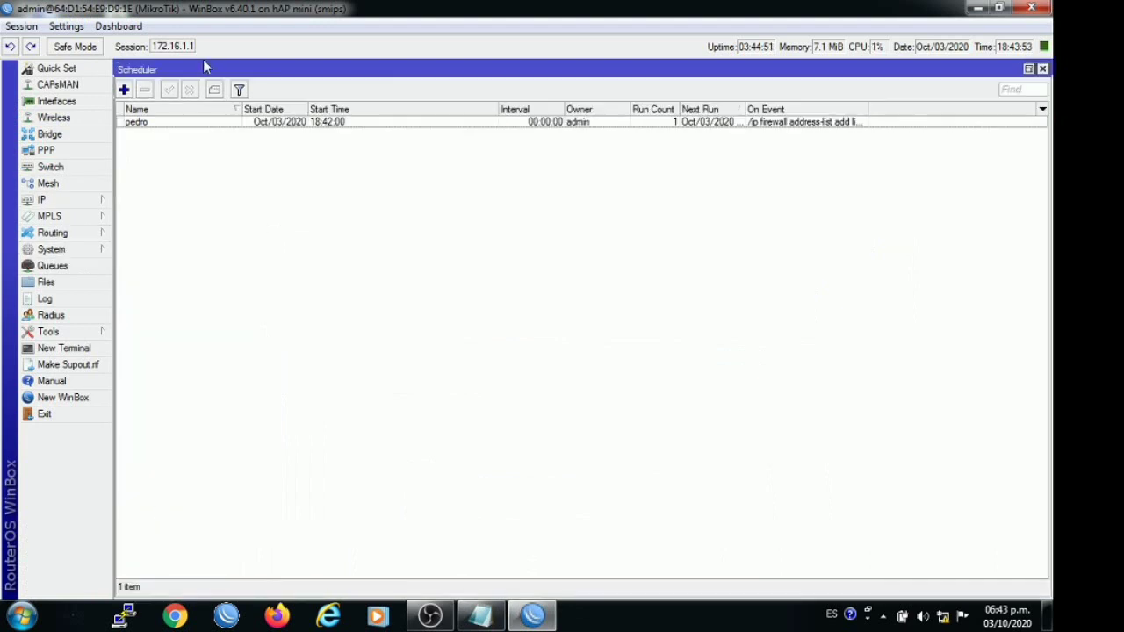
click(126, 91)
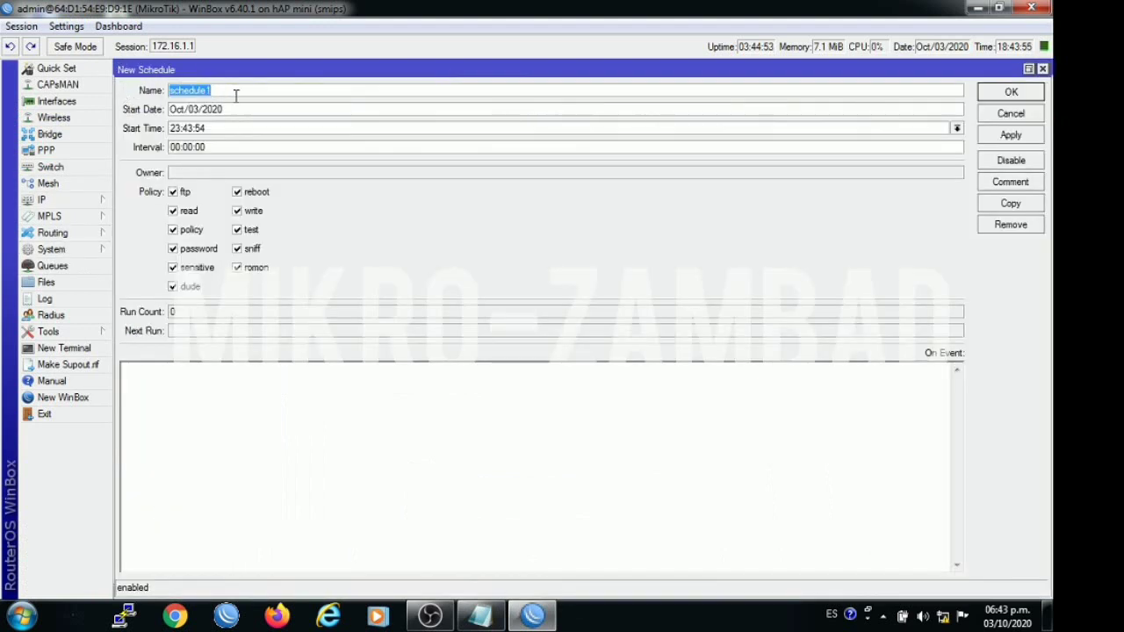
text(cpu)
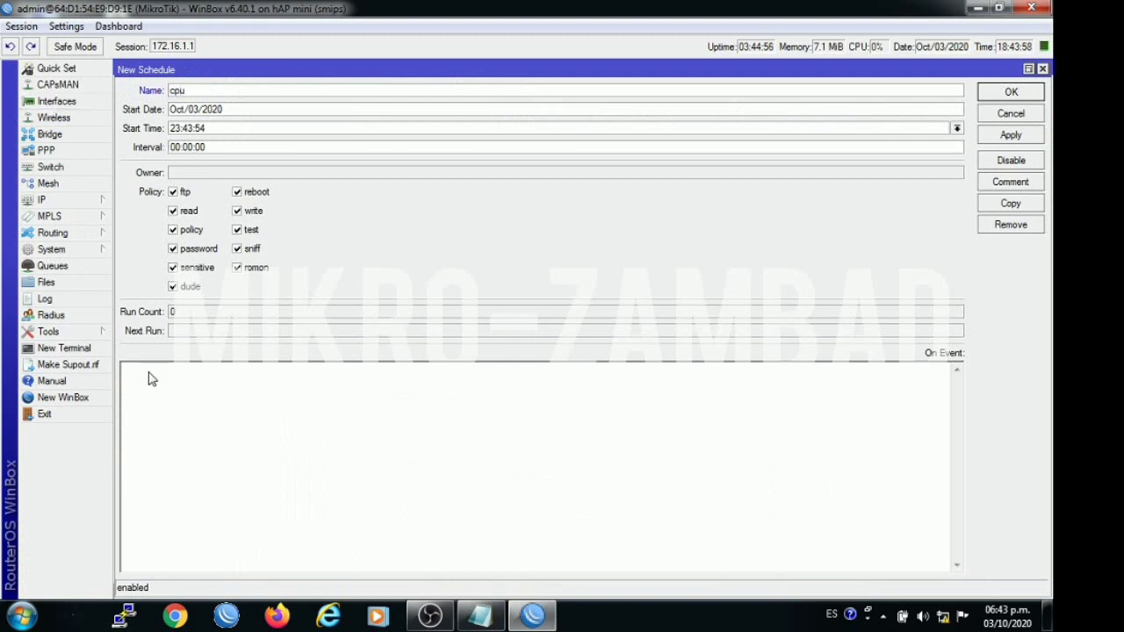
right_click(151, 377)
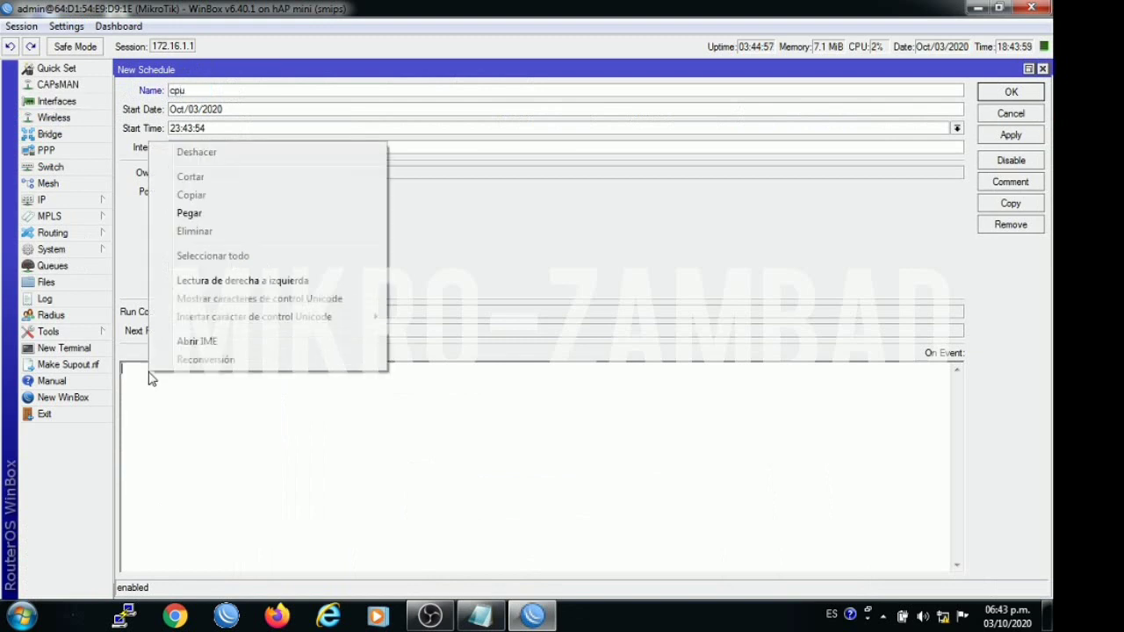
click(190, 215)
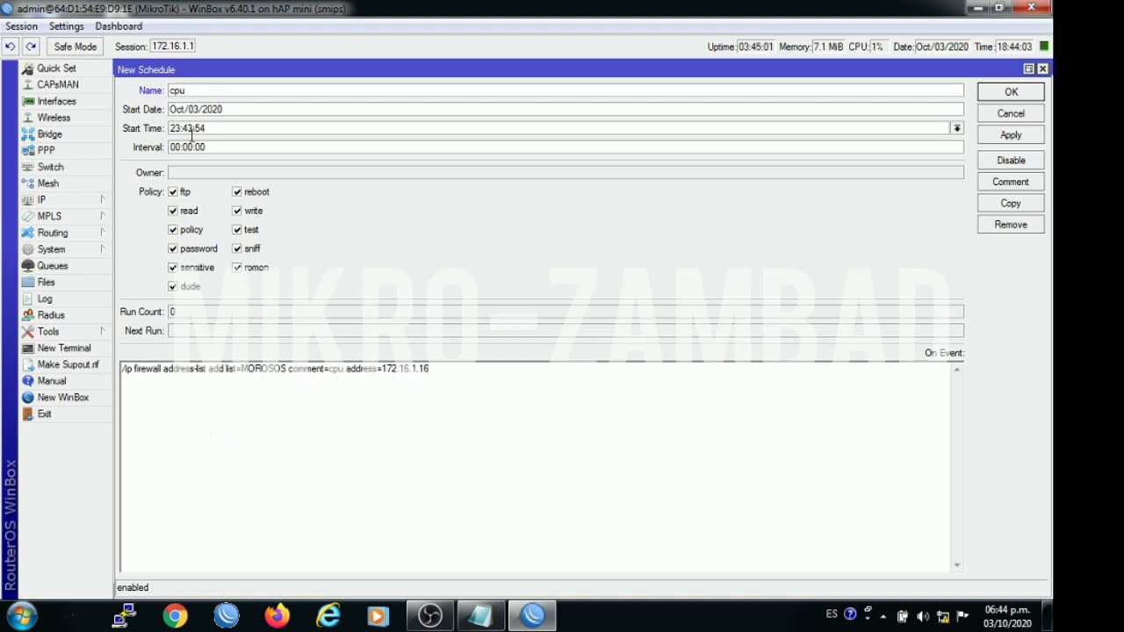
Set the cpu schedule's start time to 18:45:00 and save the entry
drag(180, 129, 148, 127)
text(18)
click(193, 129)
key(BackSpace)
text(5)
click(215, 129)
key(BackSpace)
key(BackSpace)
text(00)
click(1011, 135)
click(1008, 93)
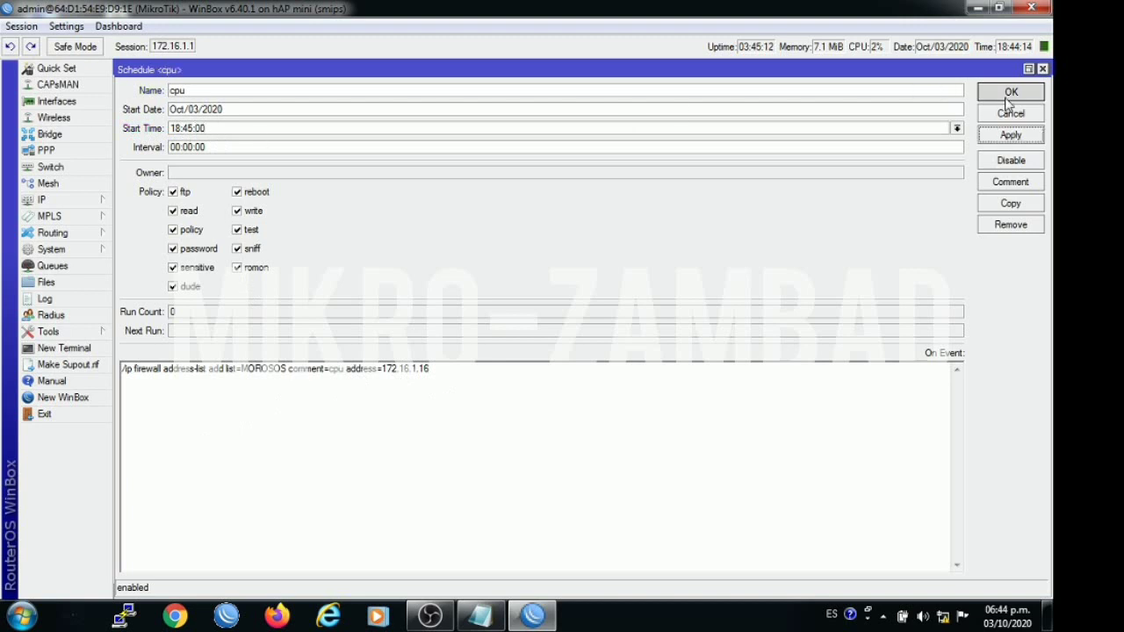
Open the TCP/IPv4 properties of the Conexión de área local adapter from the Windows network connections
click(942, 617)
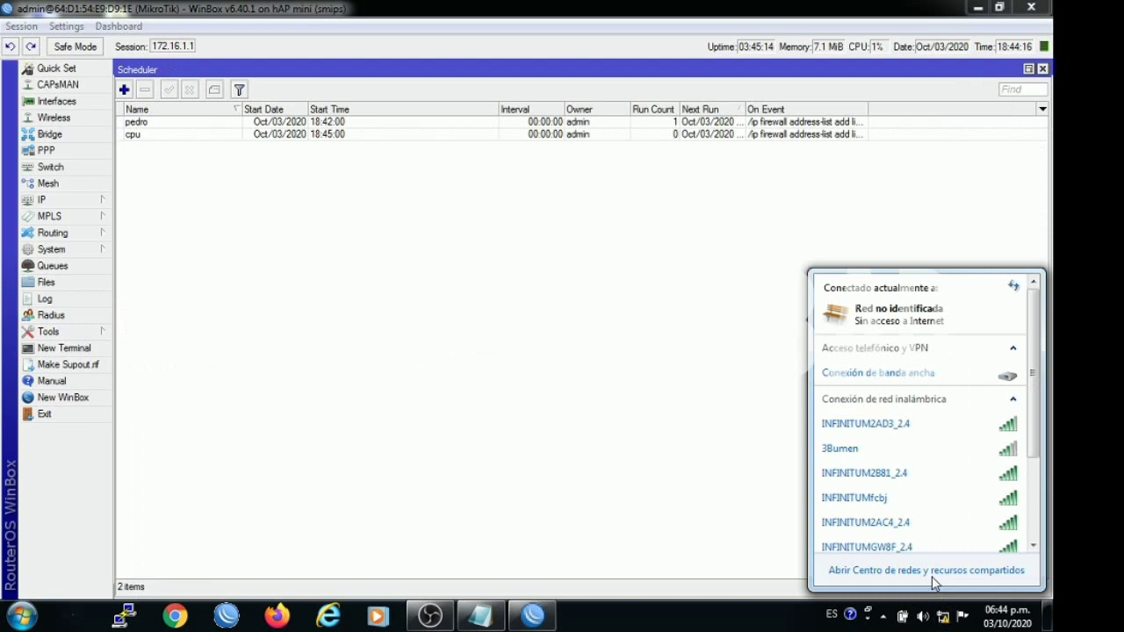
click(931, 576)
click(98, 138)
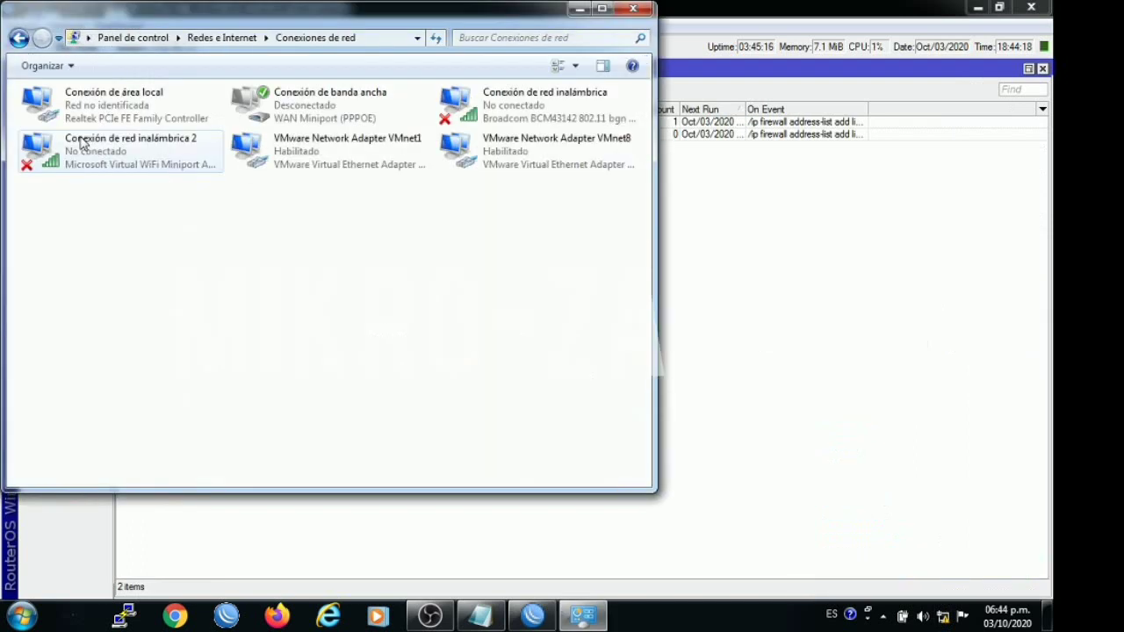
click(141, 105)
right_click(143, 103)
click(196, 255)
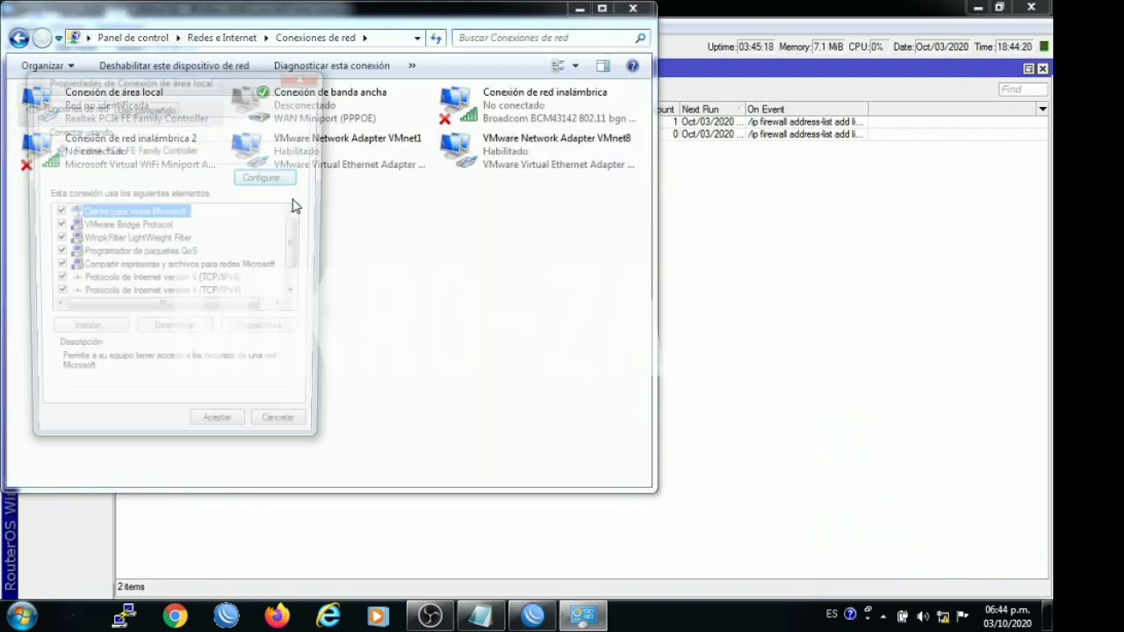
click(211, 297)
click(264, 334)
Assign the adapter static IP 172.16.1.16, subnet mask 255.255.255.0, gateway 172.16.1.1 and preferred DNS 8.8.8.8, and save its properties
click(165, 264)
click(253, 279)
text(172.16.1.1)
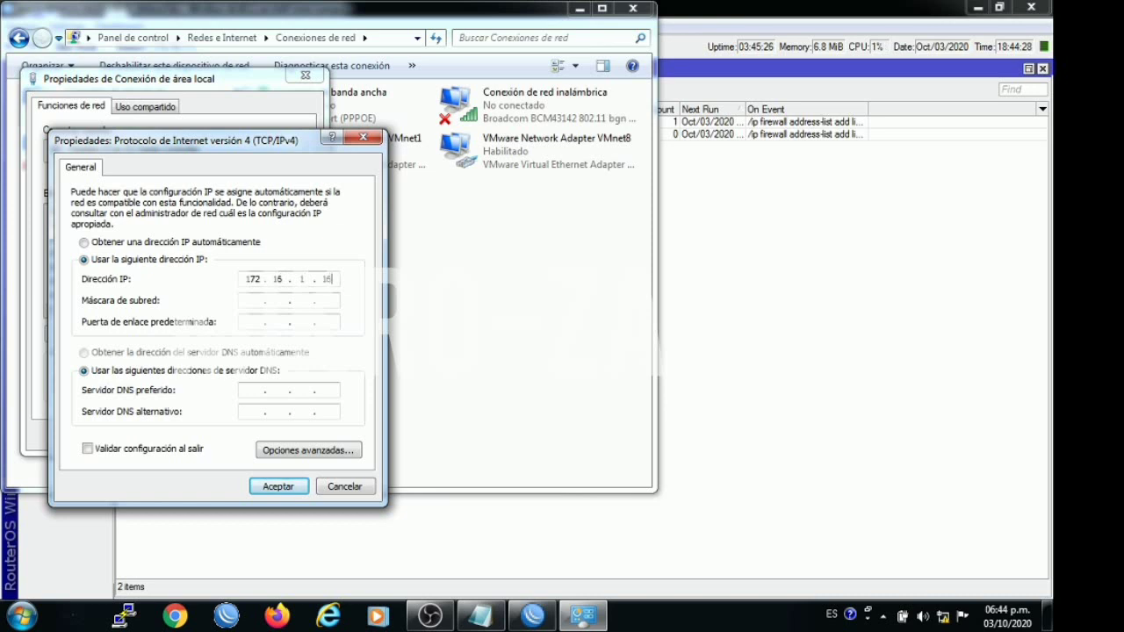
click(246, 304)
click(304, 302)
text(255 . 255 . 255 . 0)
click(253, 321)
text(172 . 16 . 1 . 1)
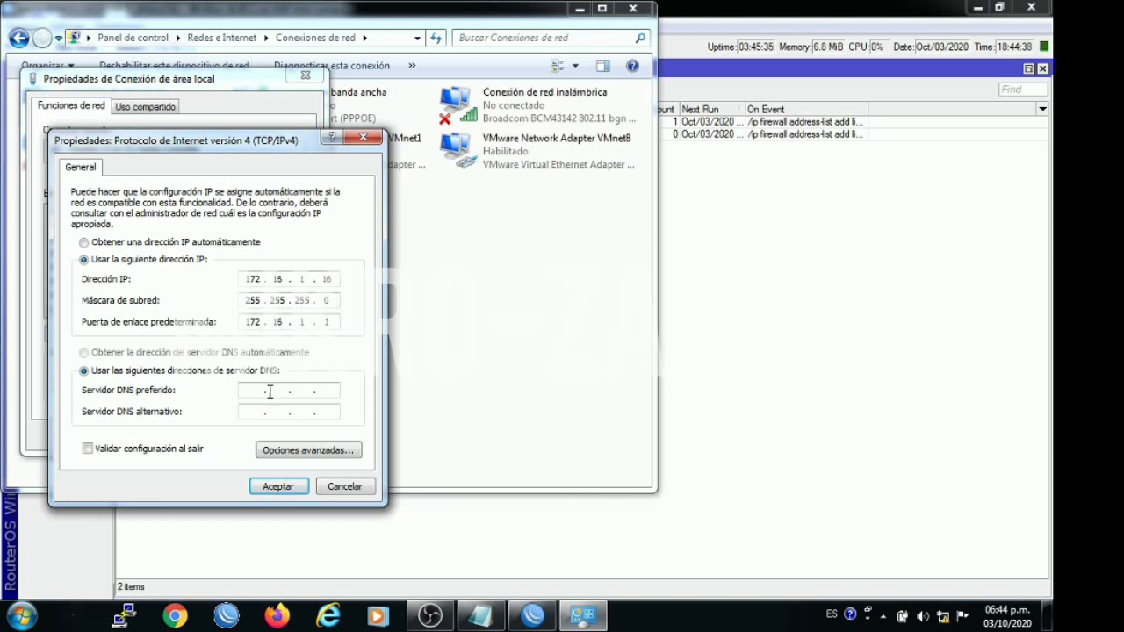
click(261, 392)
text(8.8.8.8)
click(294, 487)
click(230, 442)
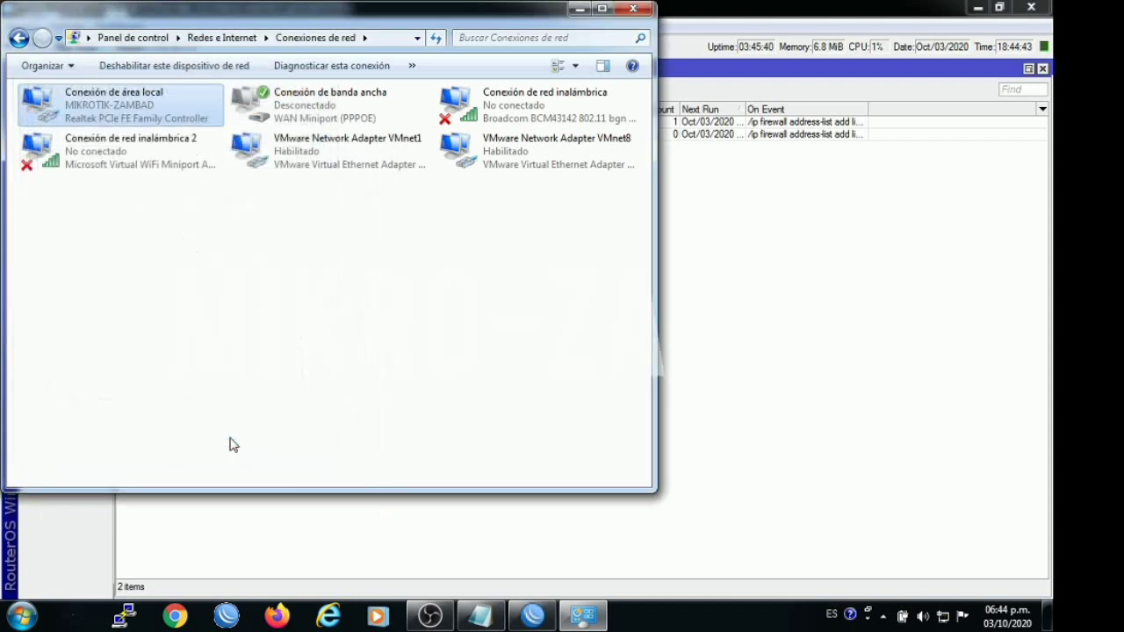
Load the AIR Wireless bookmark in Chrome to check web access, and return to WinBox to check the MOROSOS list
click(178, 618)
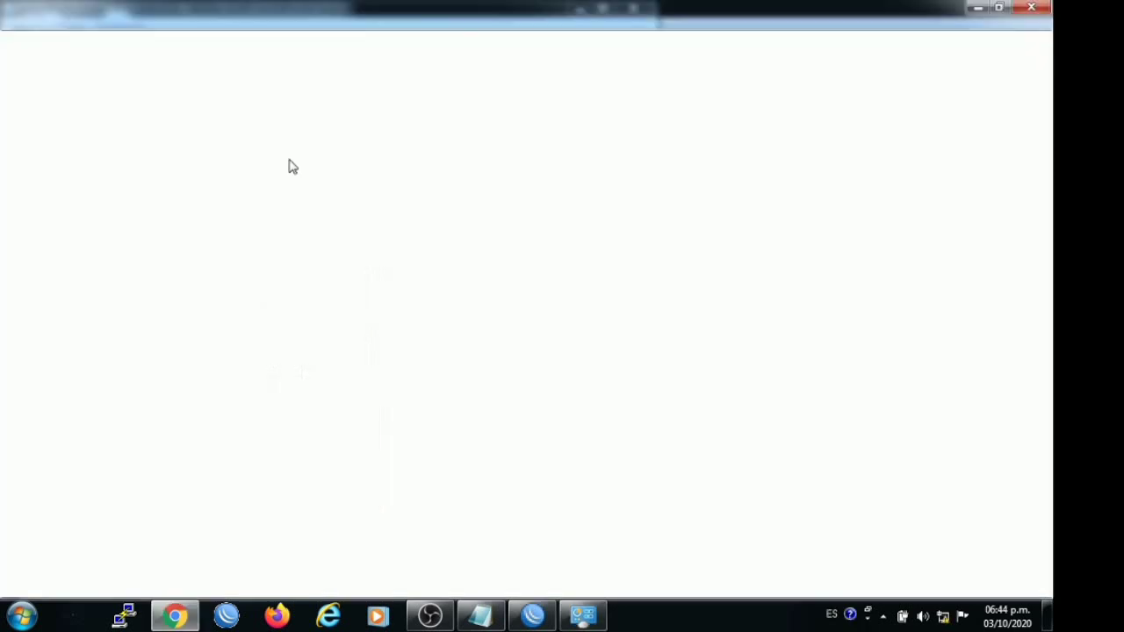
click(321, 70)
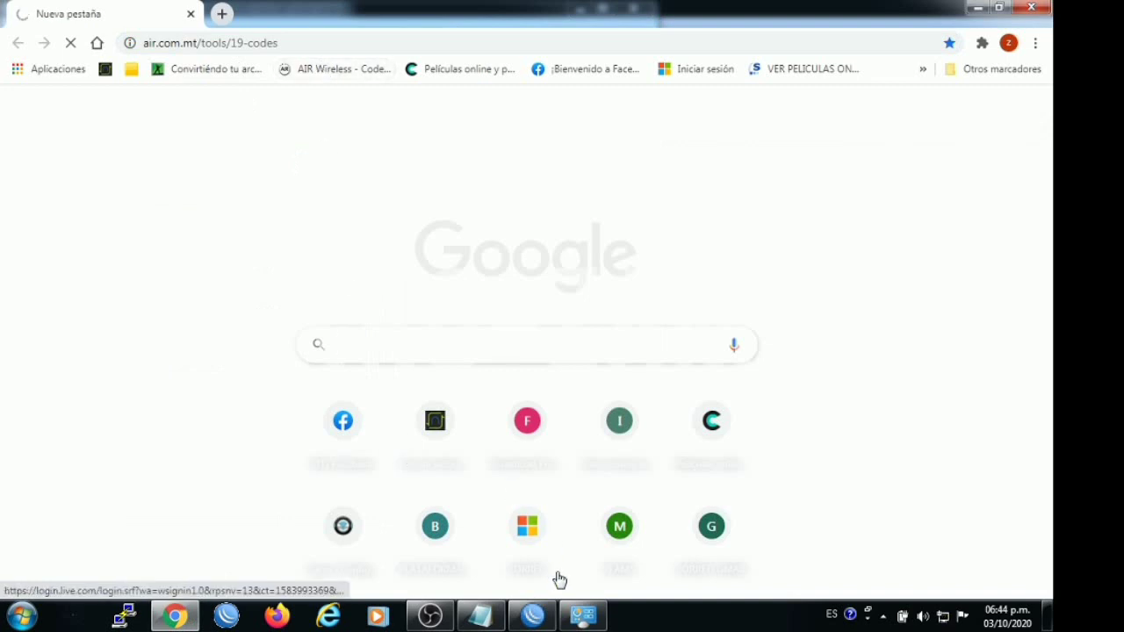
click(533, 615)
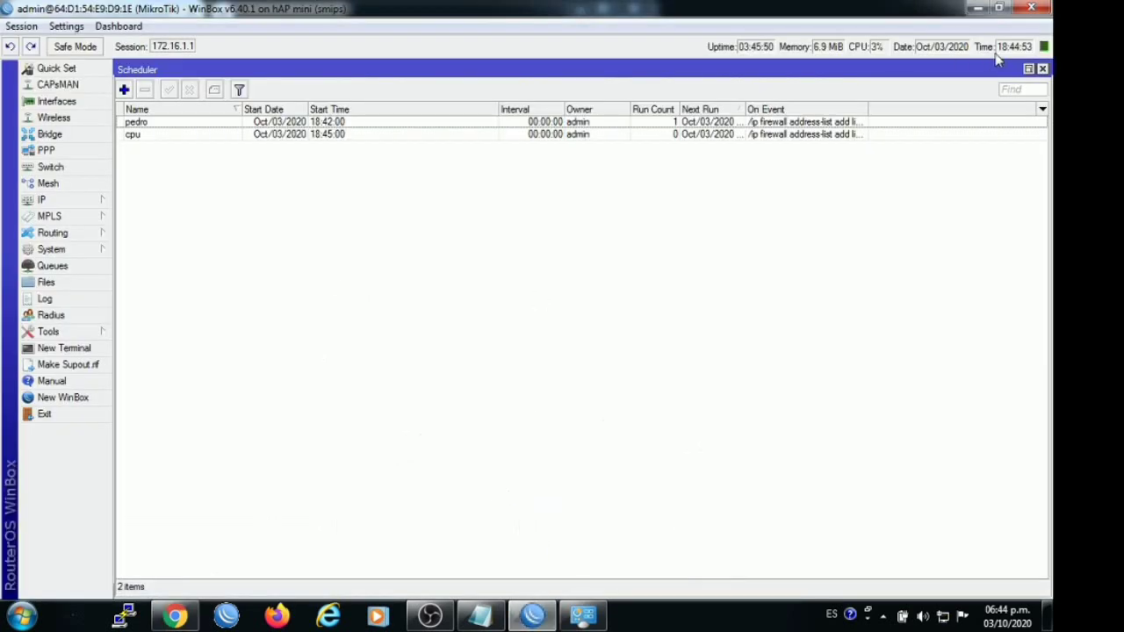
click(1043, 69)
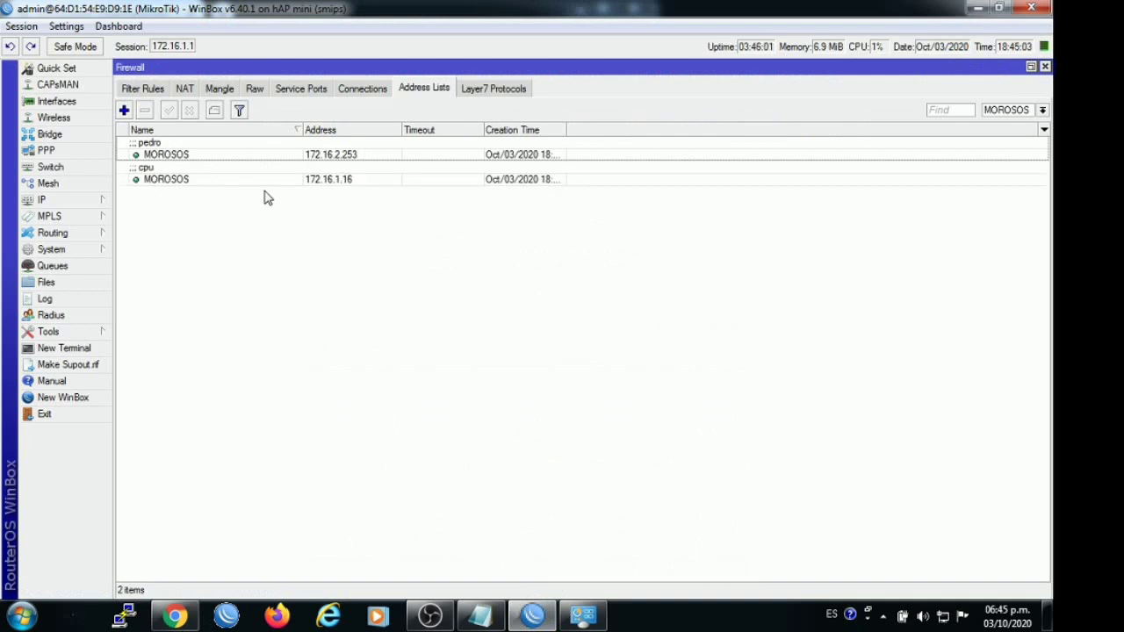
Test the computer's cutoff in Chrome by loading the AIR Wireless bookmark in the current tab and three new tabs, and close Chrome
click(194, 616)
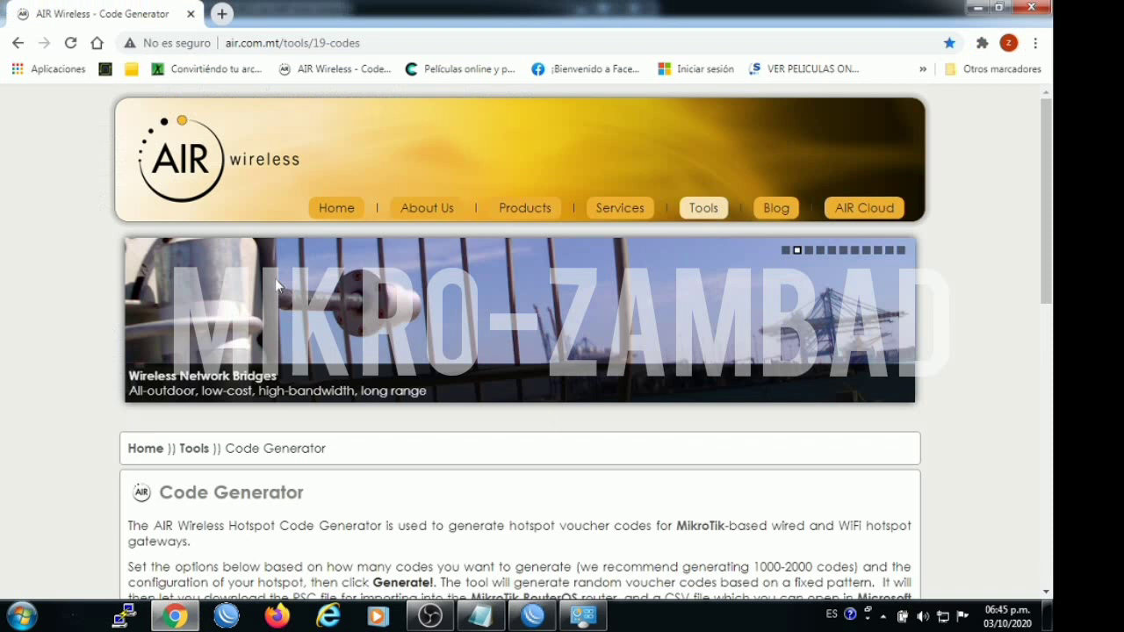
click(326, 74)
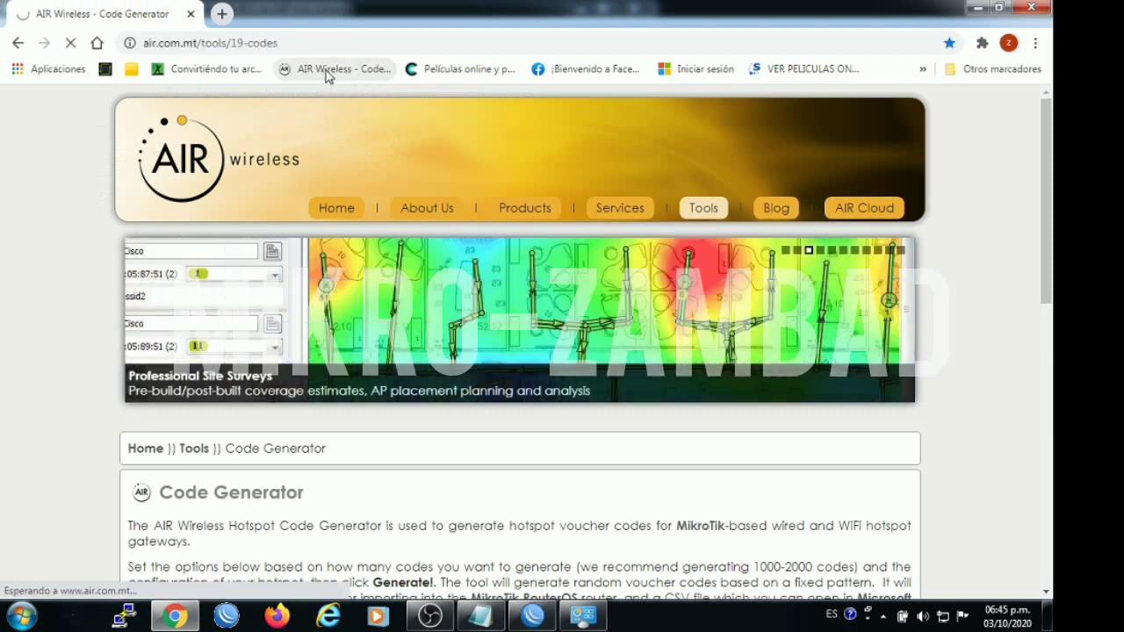
key(ctrl+t)
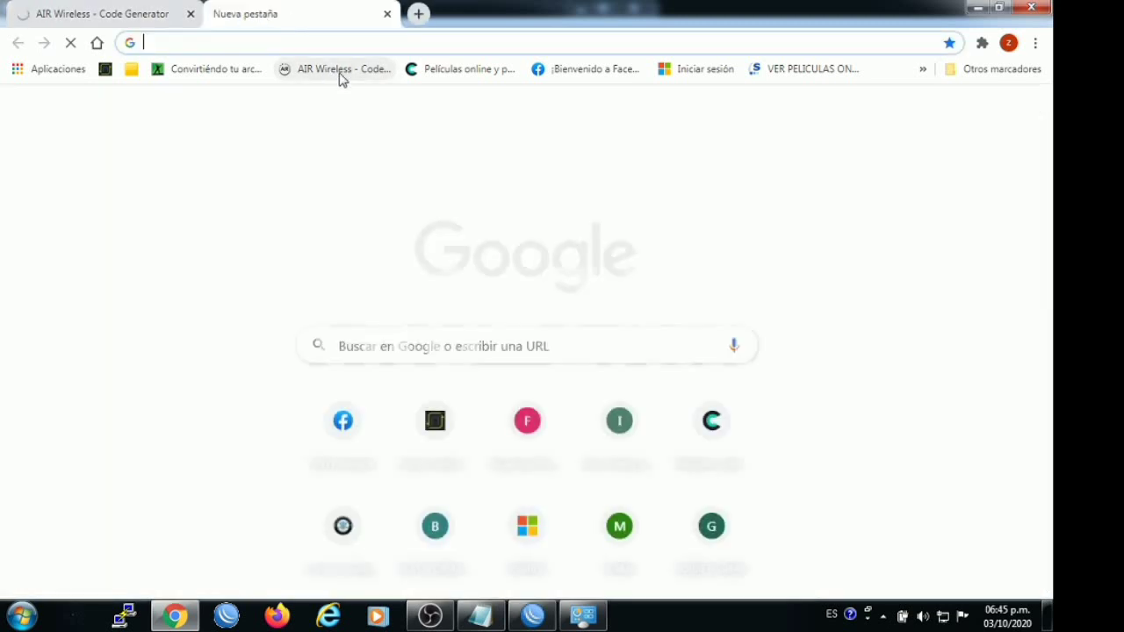
click(342, 79)
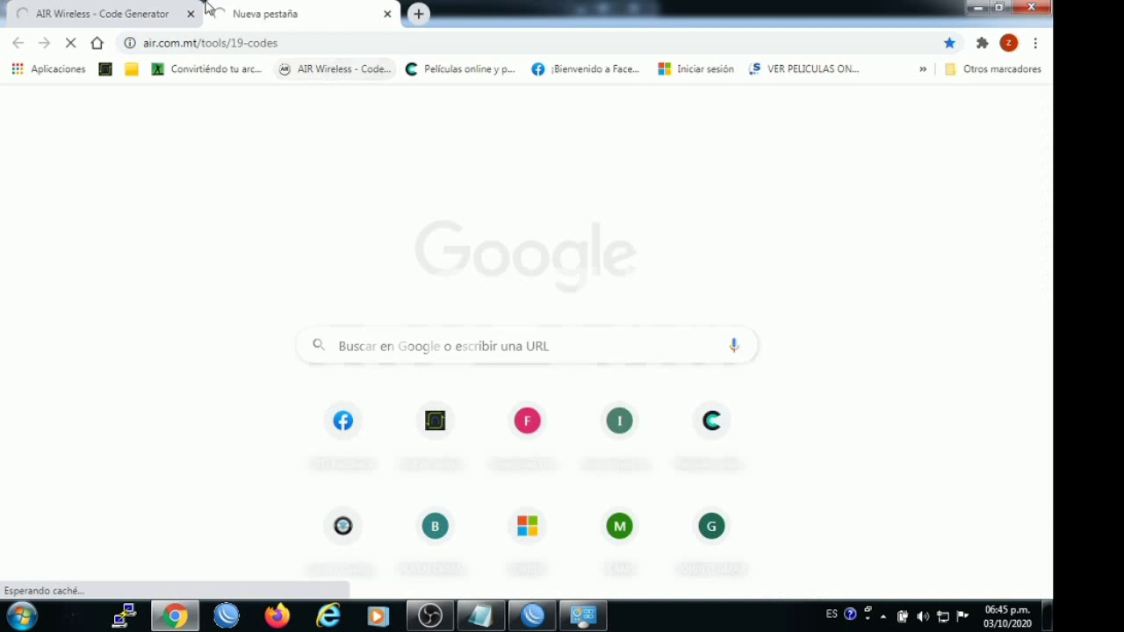
click(163, 10)
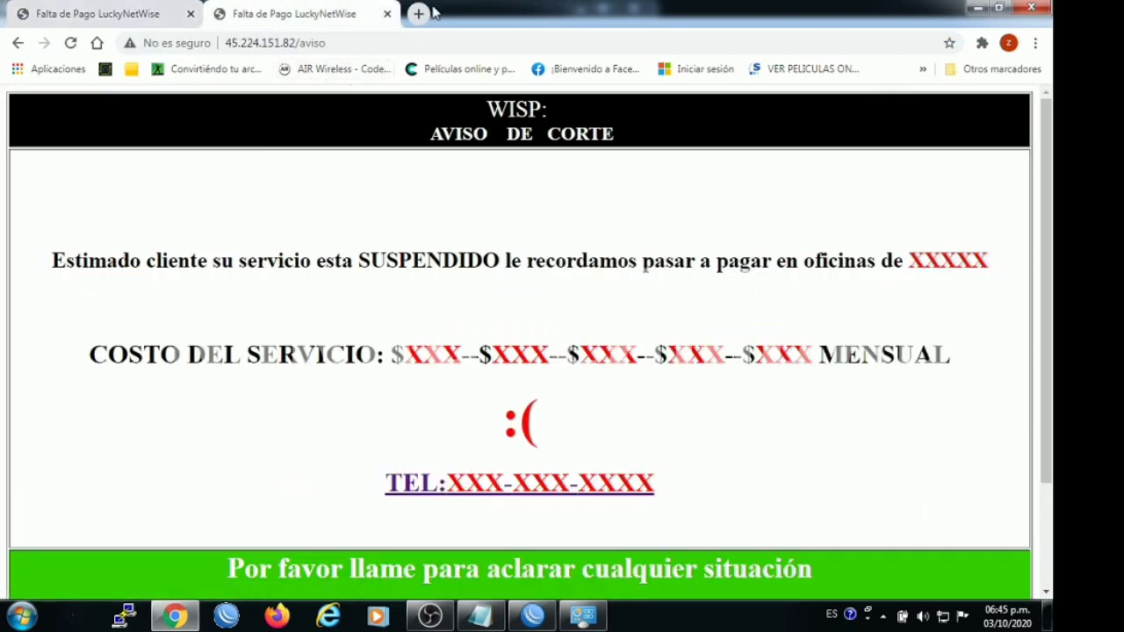
click(425, 13)
click(336, 69)
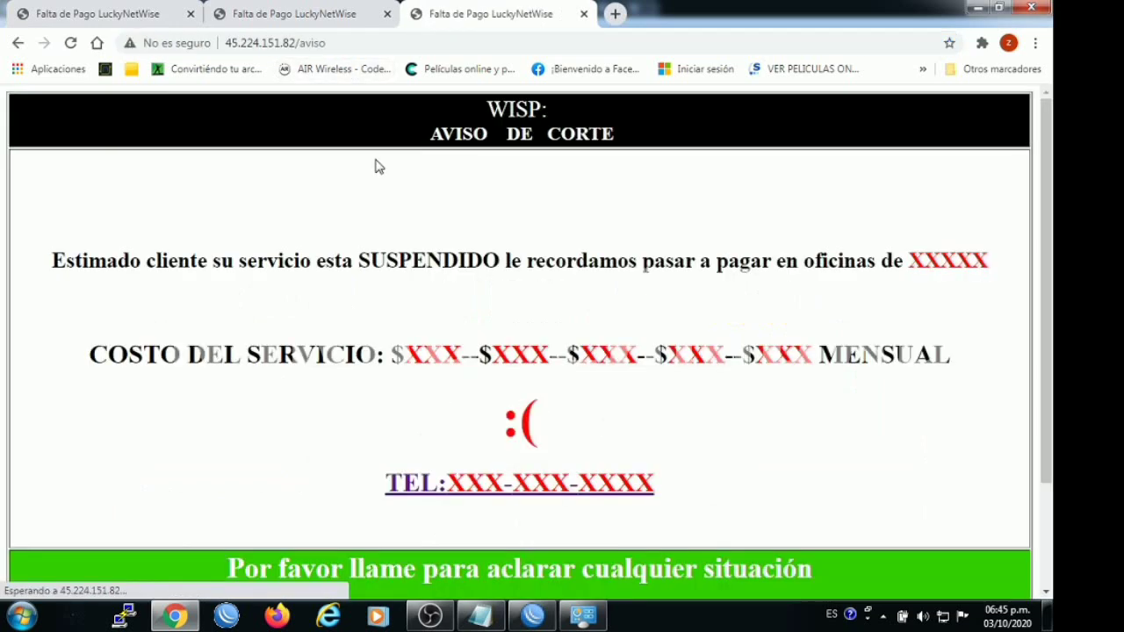
click(615, 14)
click(329, 68)
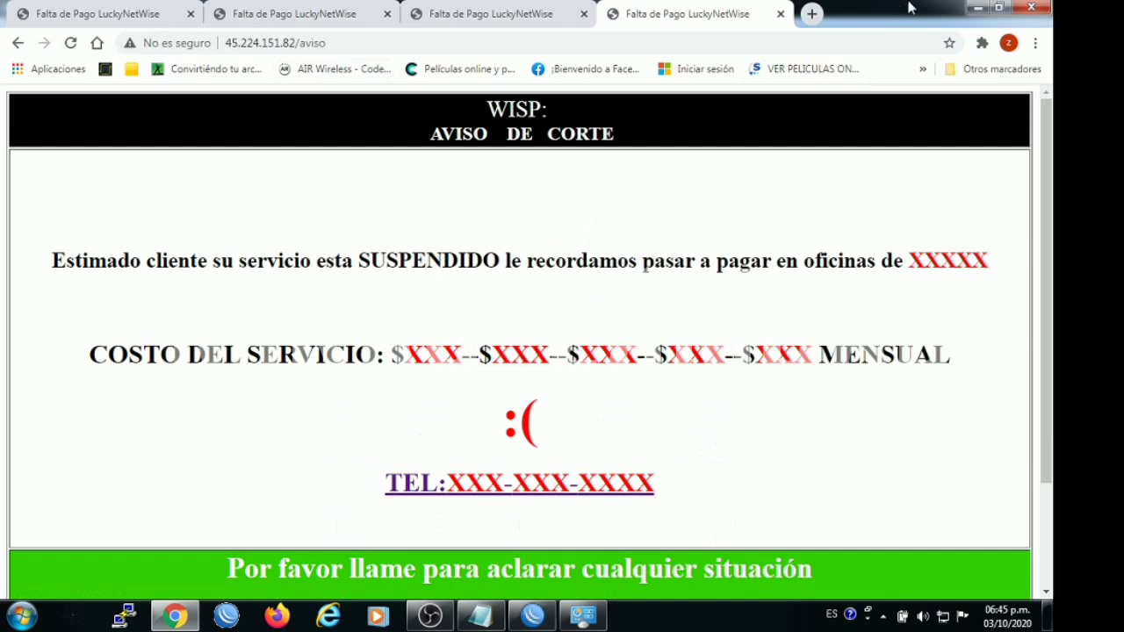
click(1038, 7)
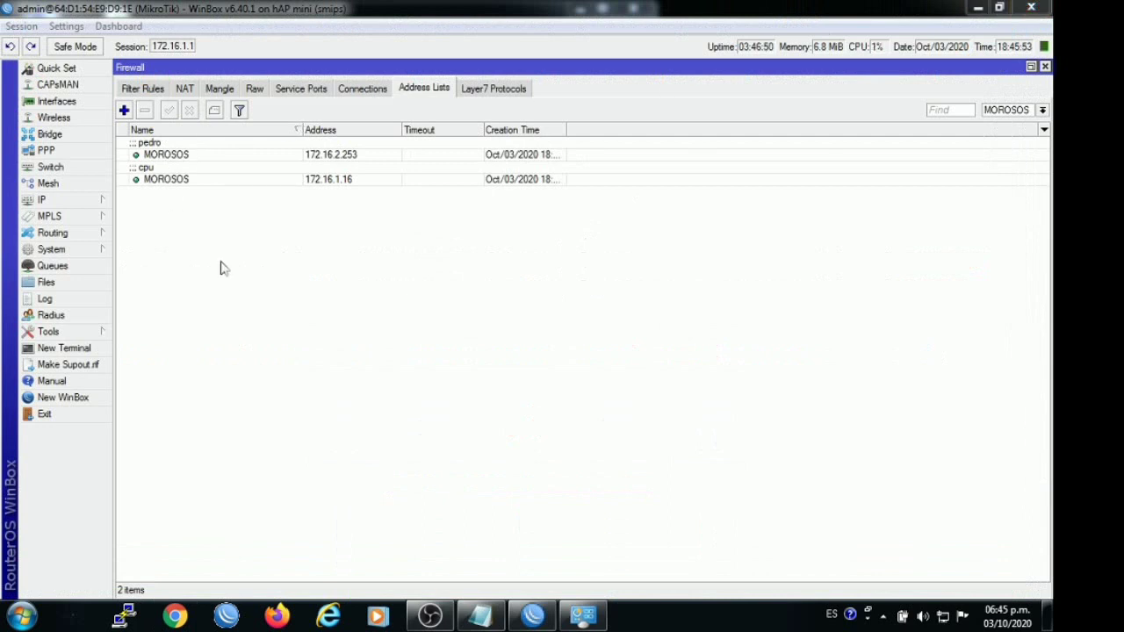
Delete both client entries from the MOROSOS address list and undo the deletion
click(151, 178)
click(144, 110)
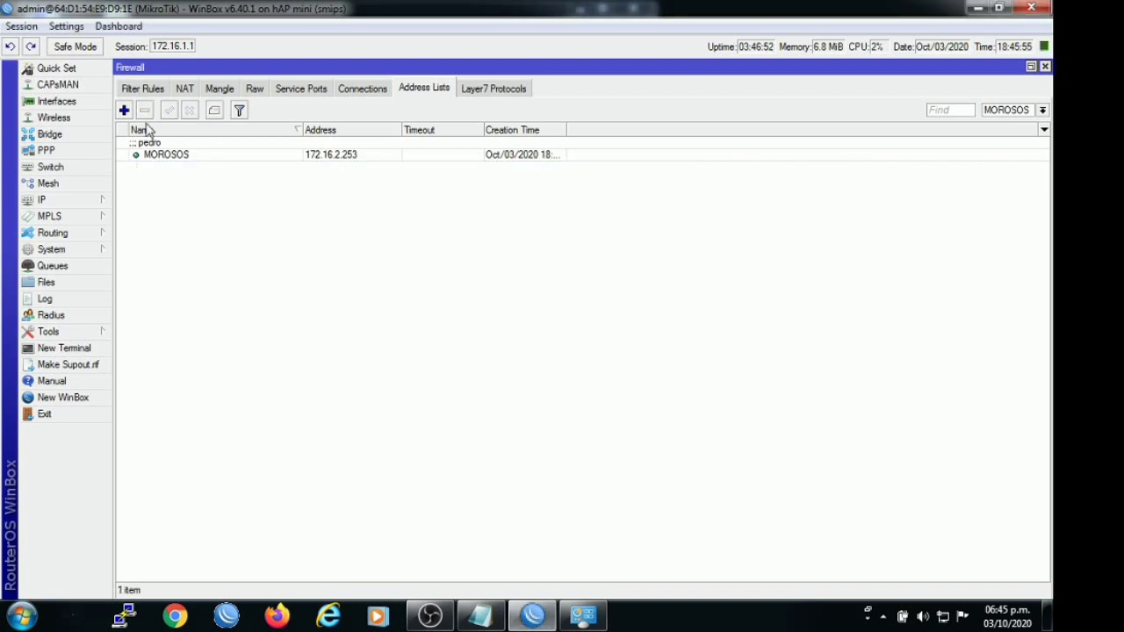
click(151, 155)
click(144, 110)
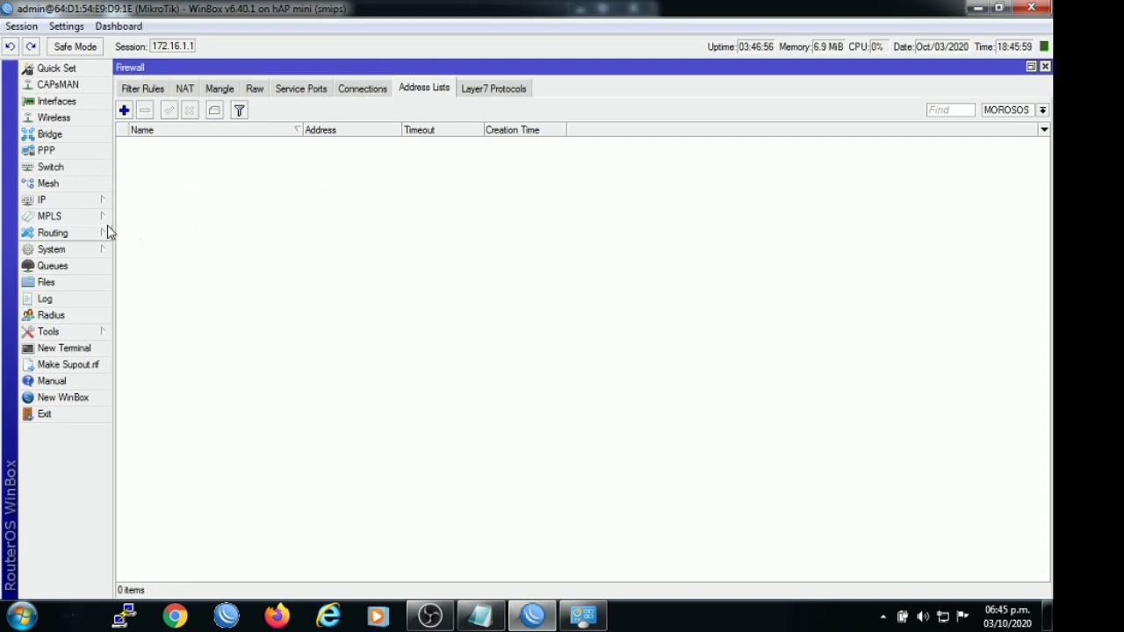
click(11, 50)
Remove the 172.16.1.16 and 172.16.2.253 entries from the MOROSOS address list
click(176, 185)
click(145, 111)
click(156, 155)
click(146, 111)
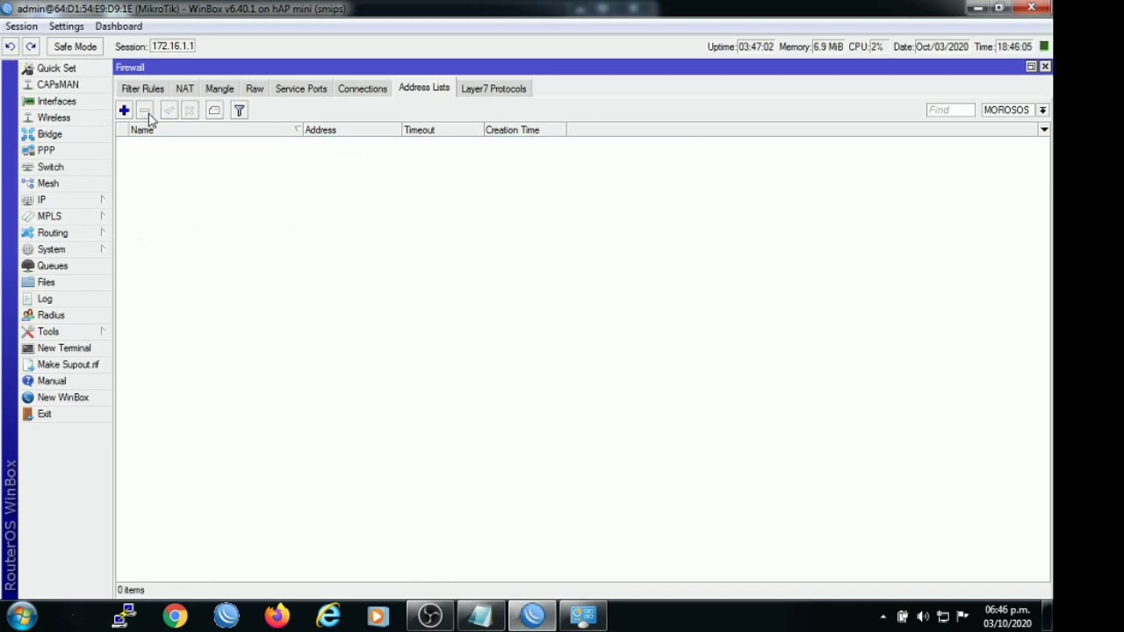
Reschedule the system Scheduler's cutoff for 172.16.2.253 to start on Nov/03/2020 at 12:00:00
click(57, 250)
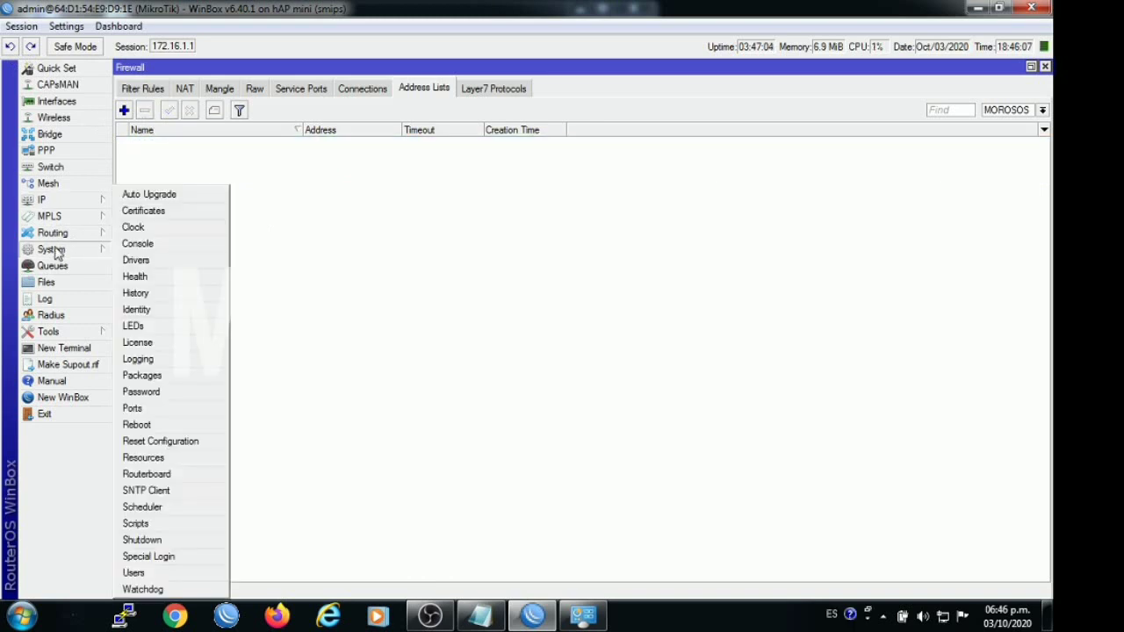
click(145, 507)
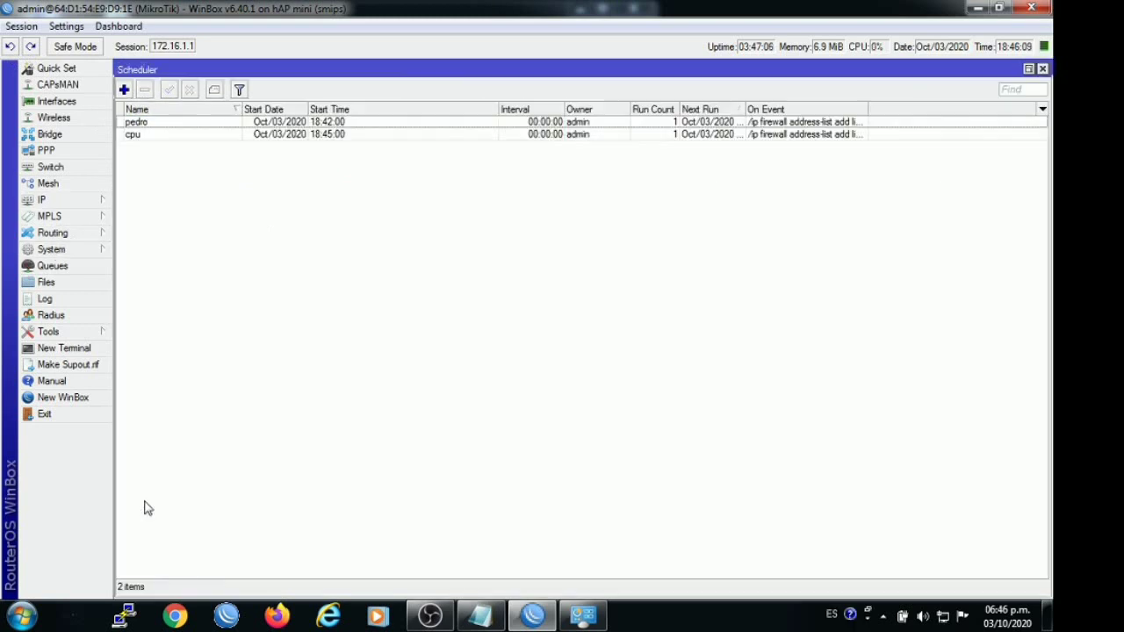
double_click(165, 122)
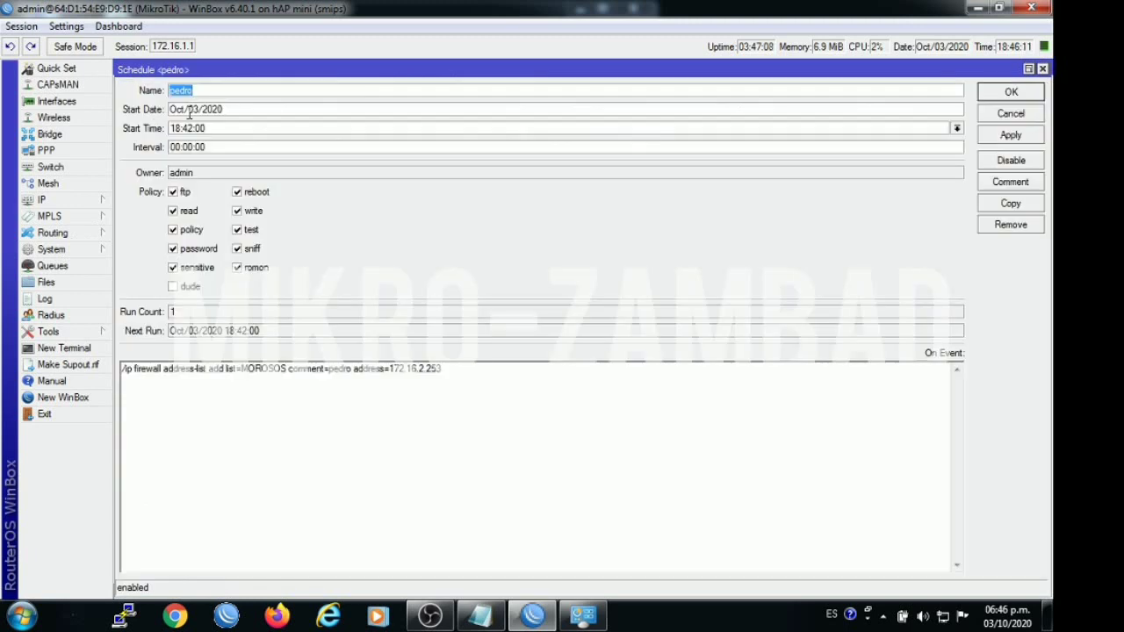
click(186, 110)
text(nov)
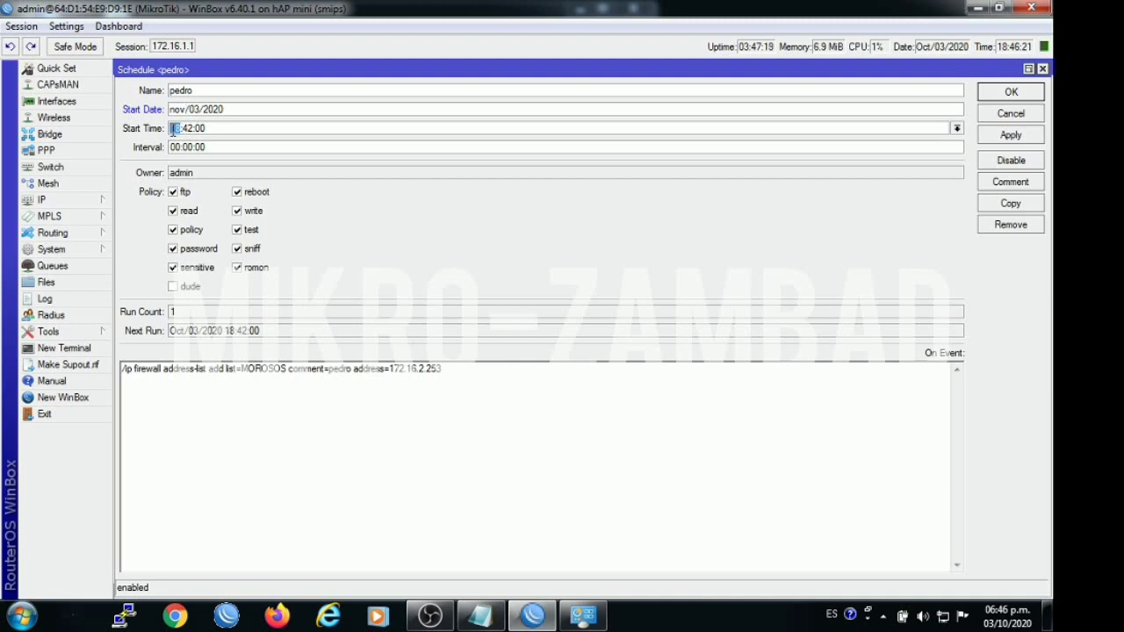
text(1)
key(BackSpace)
key(BackSpace)
key(BackSpace)
text(0)
click(1011, 136)
click(1010, 93)
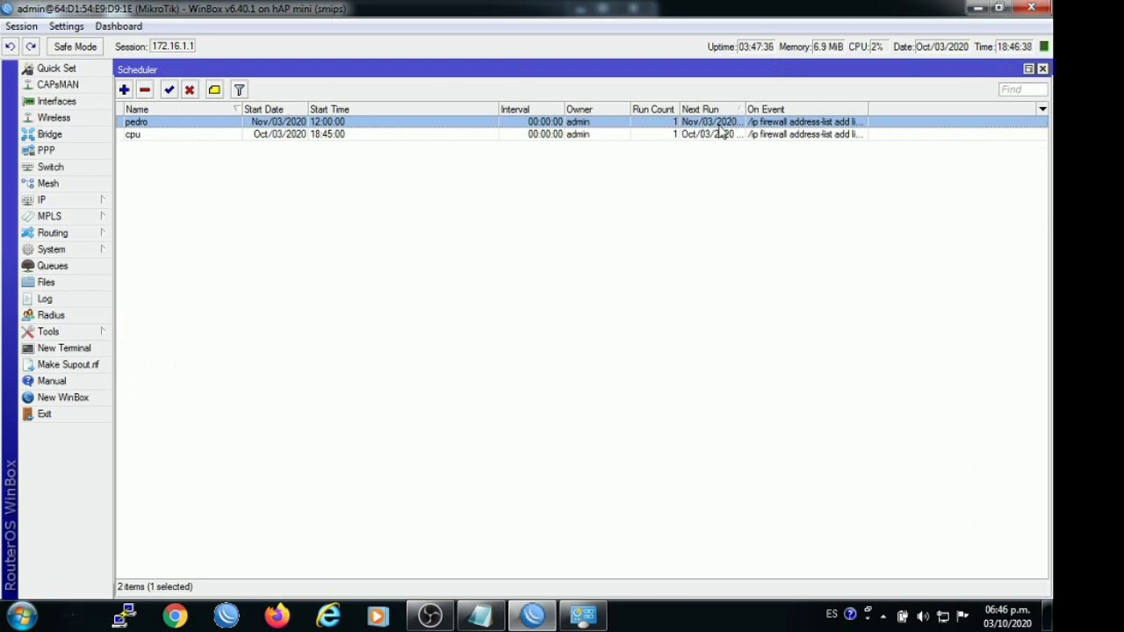
Set the start date of the cpu cutoff schedule to Nov/03/2020 and save it
double_click(186, 136)
click(180, 110)
text(nov/03/2020)
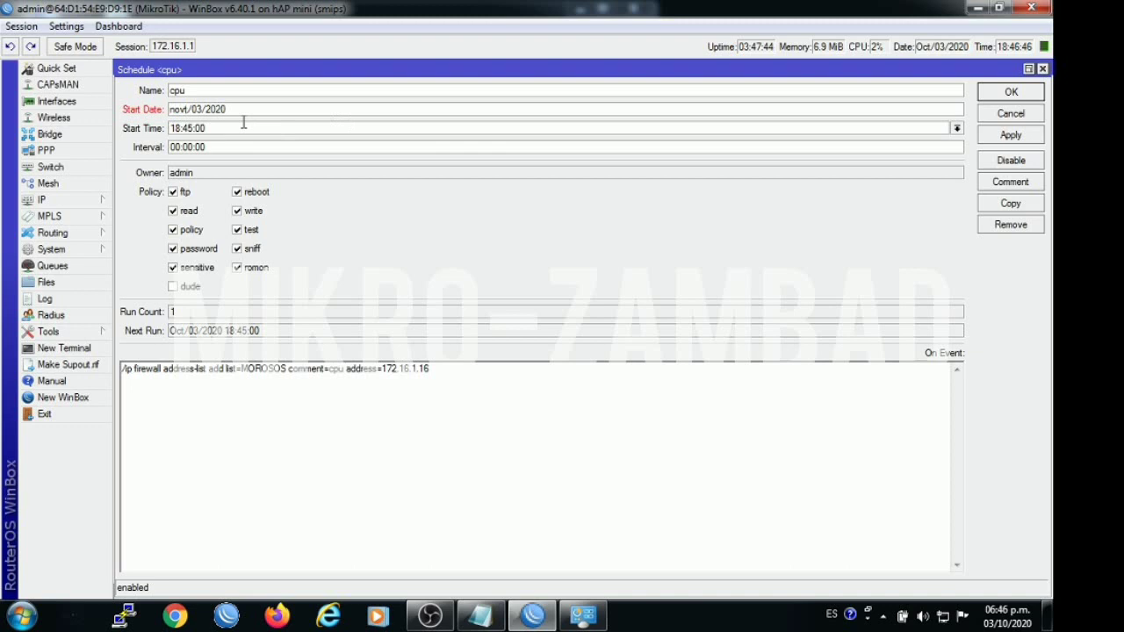
key(Delete)
click(244, 123)
click(1010, 135)
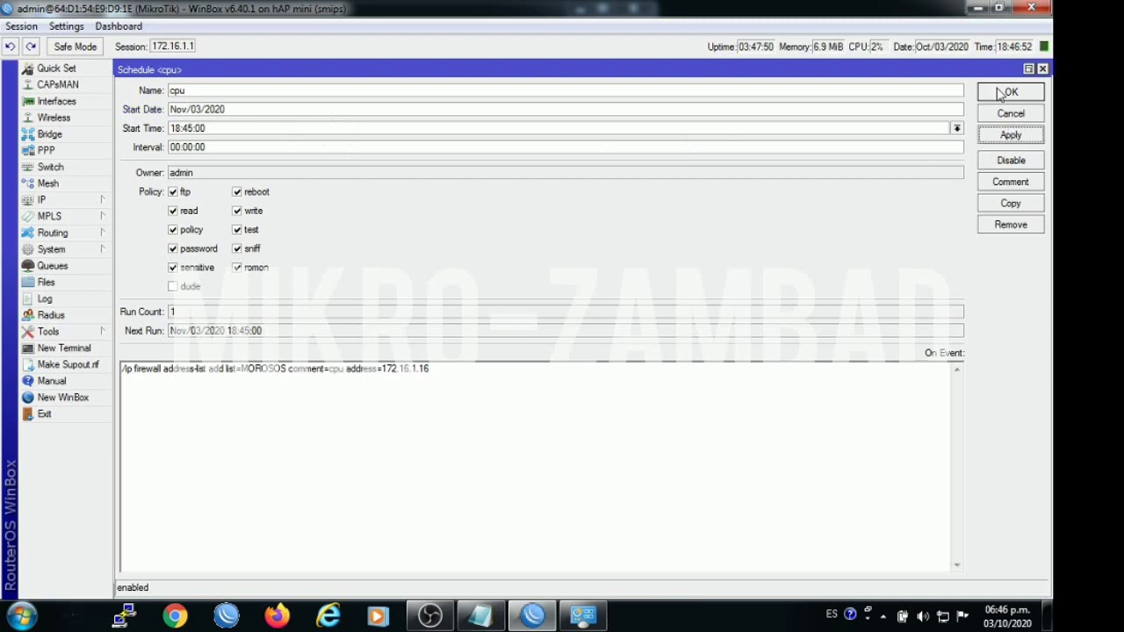
click(1004, 93)
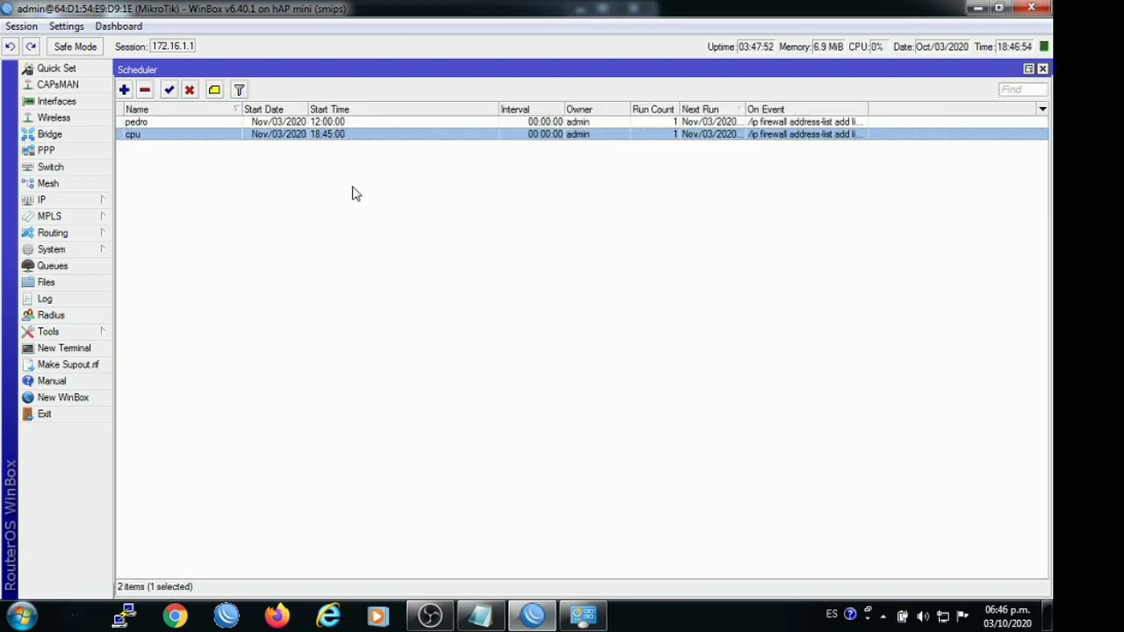
Close the Scheduler and Firewall windows
click(1043, 70)
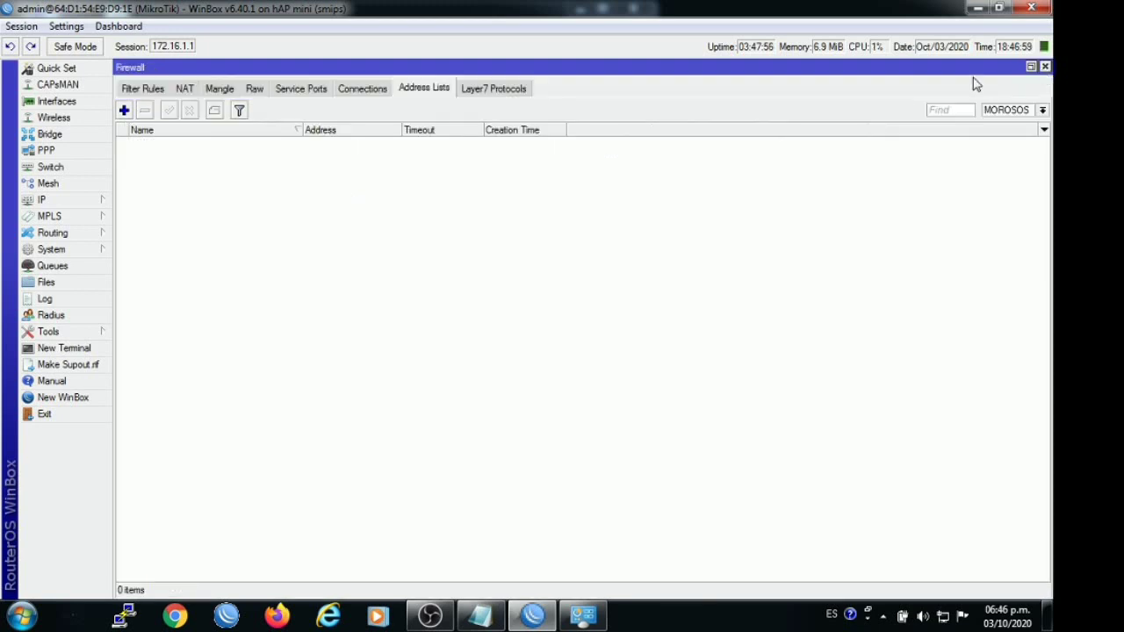
click(1045, 67)
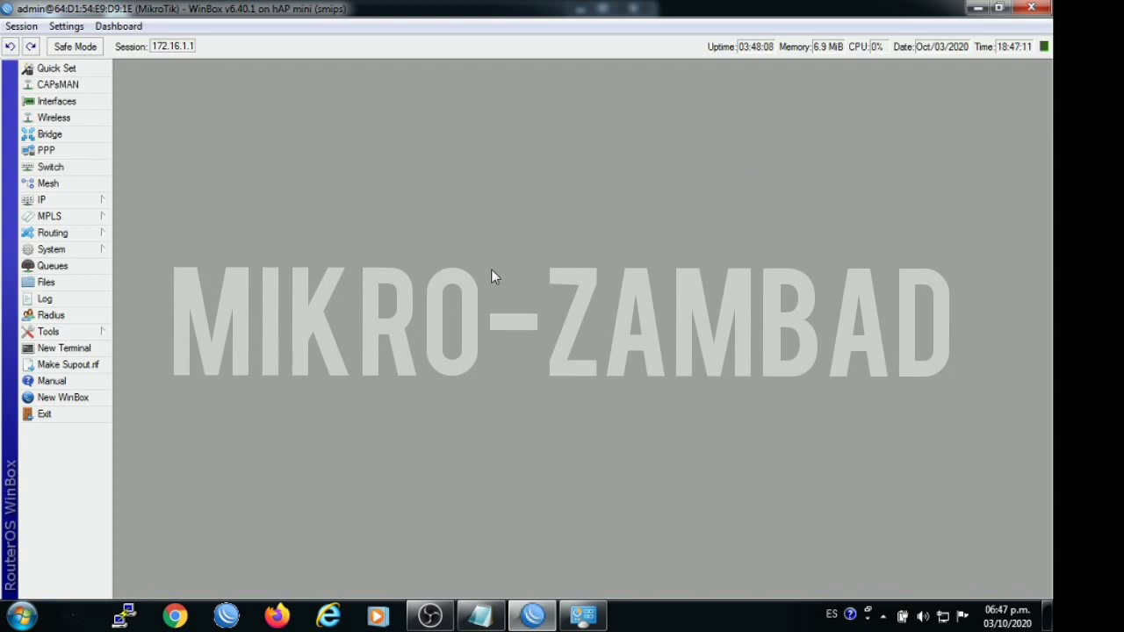
click(430, 615)
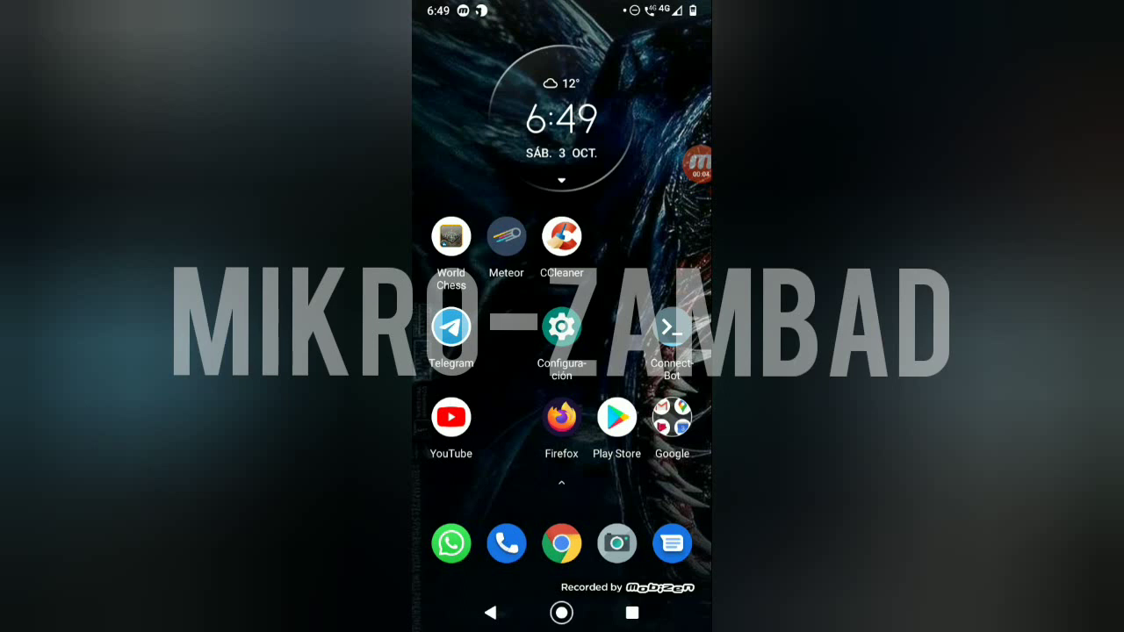
Switch to the Android phone, turn on Wi-Fi in its network settings, and return to the home screen
click(561, 327)
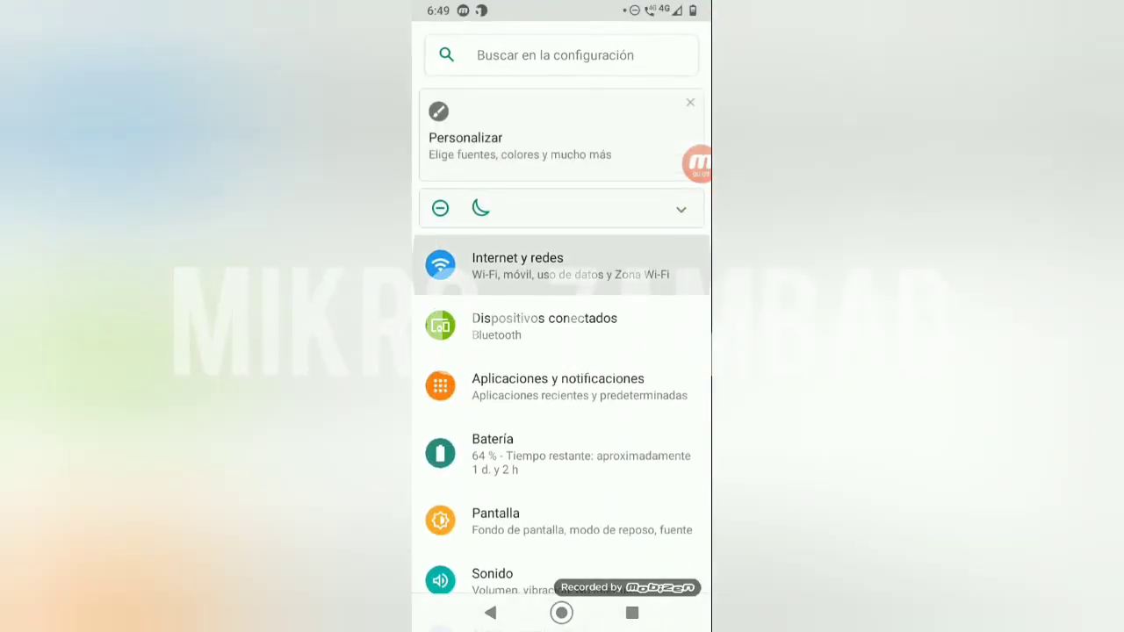
click(561, 264)
click(681, 98)
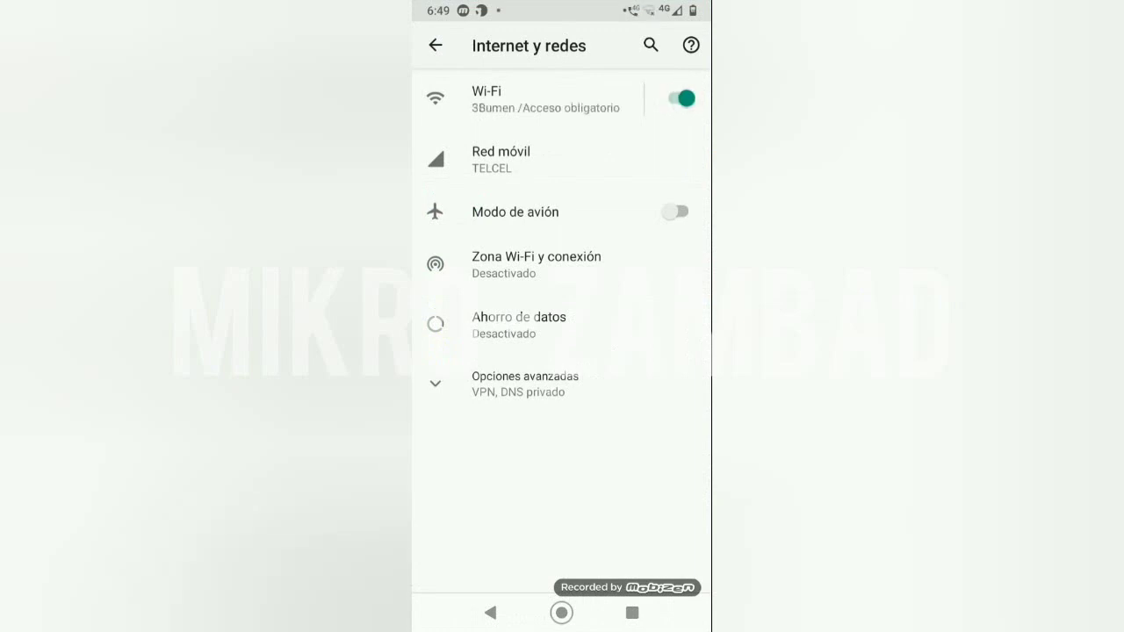
click(490, 613)
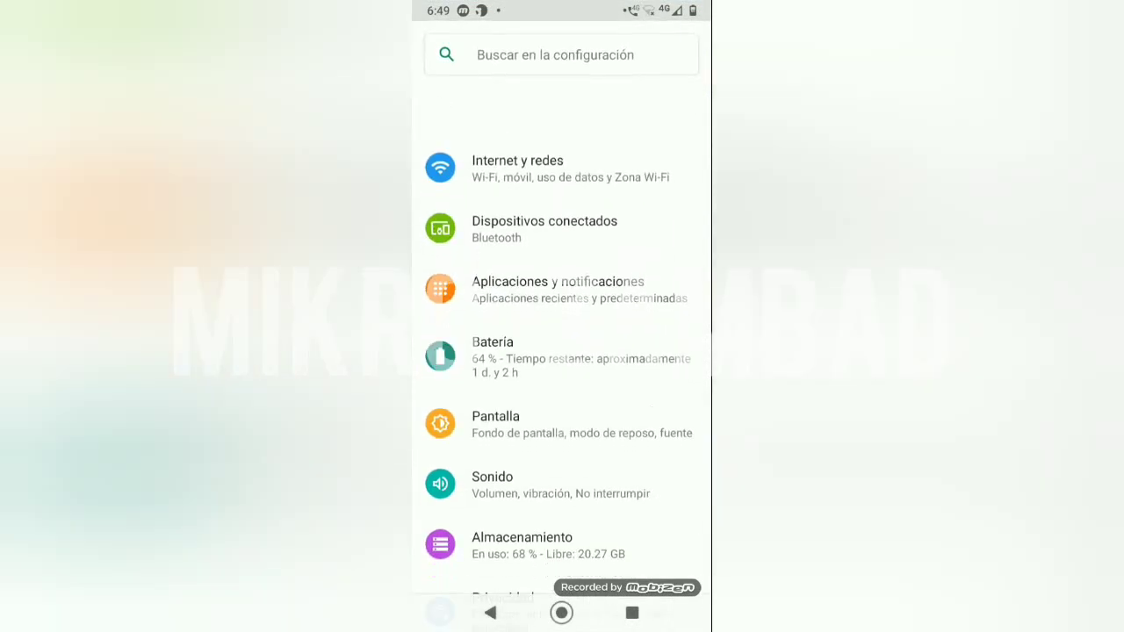
click(490, 613)
click(490, 612)
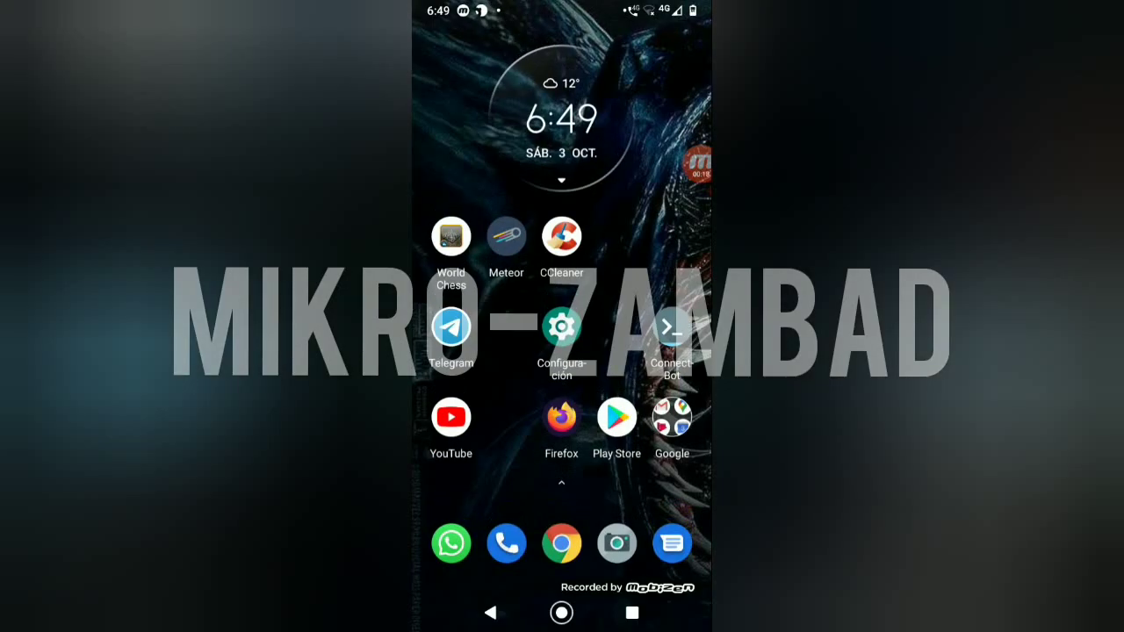
Open the access page of the 3Bumen network from the phone's Wi-Fi settings to check the suspension notice
drag(698, 162, 693, 223)
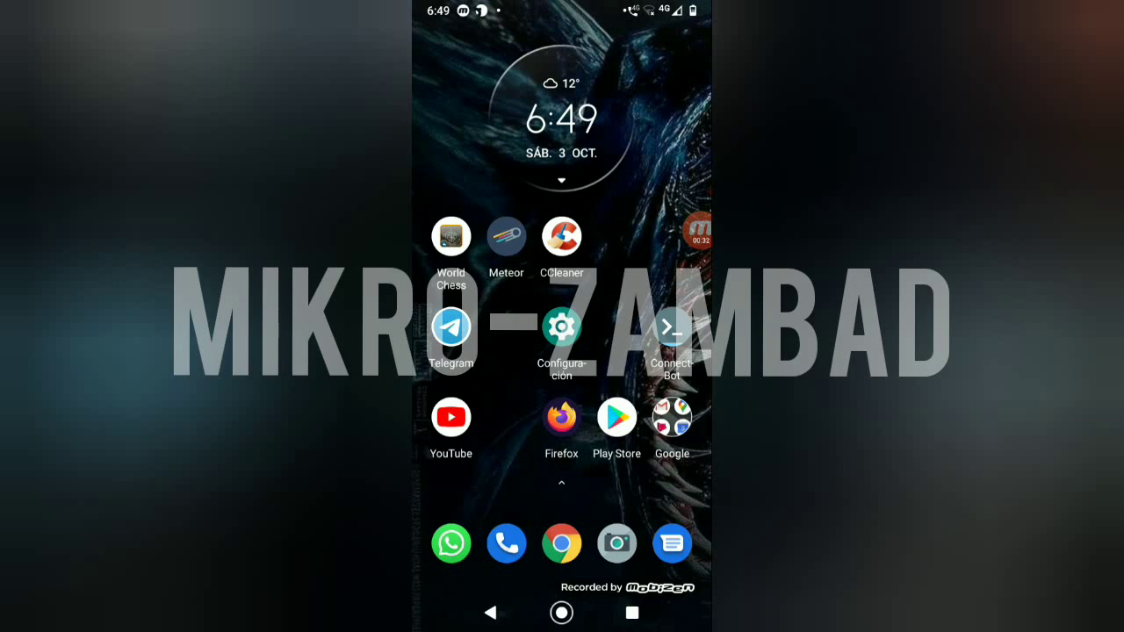
mouse_move(697, 230)
mouse_down()
mouse_move(657, 48)
mouse_move(692, 230)
mouse_up()
click(561, 327)
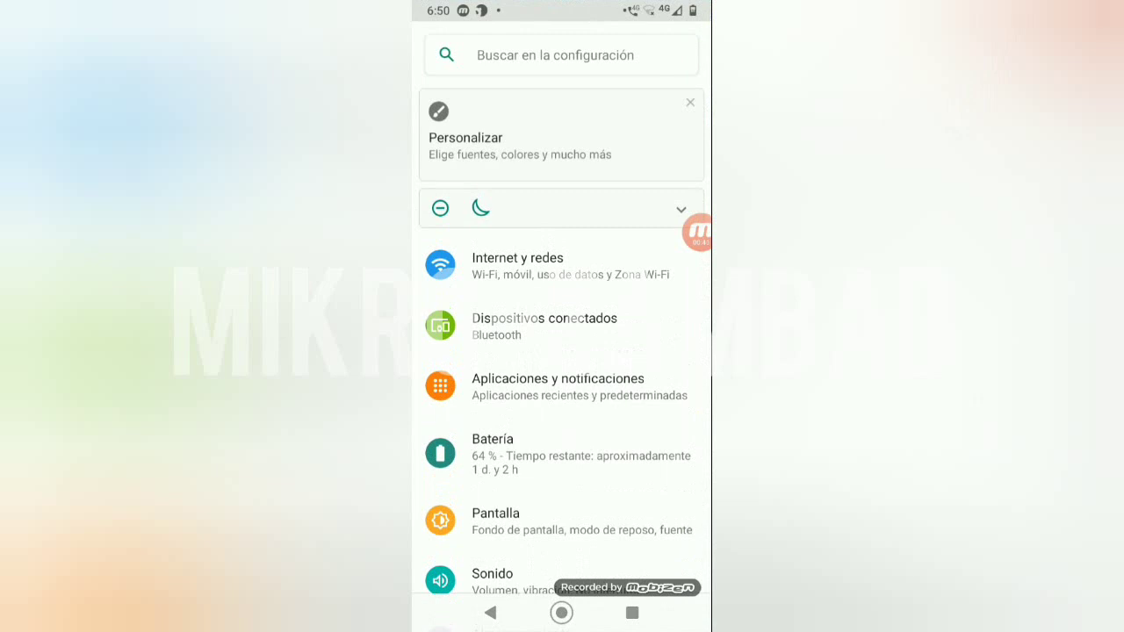
click(517, 264)
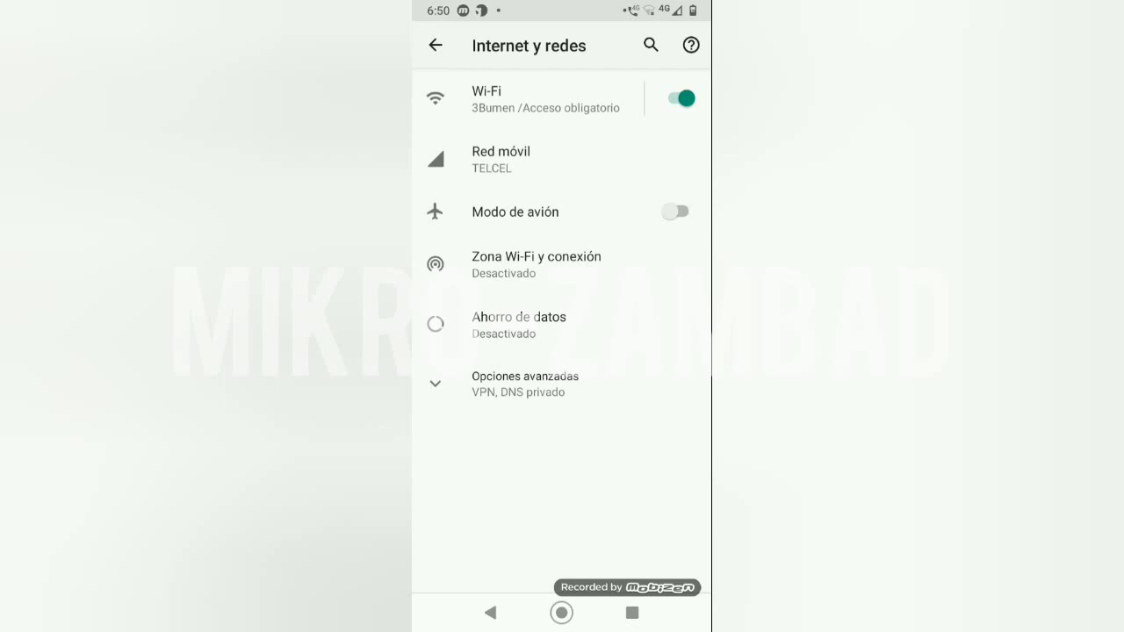
click(527, 99)
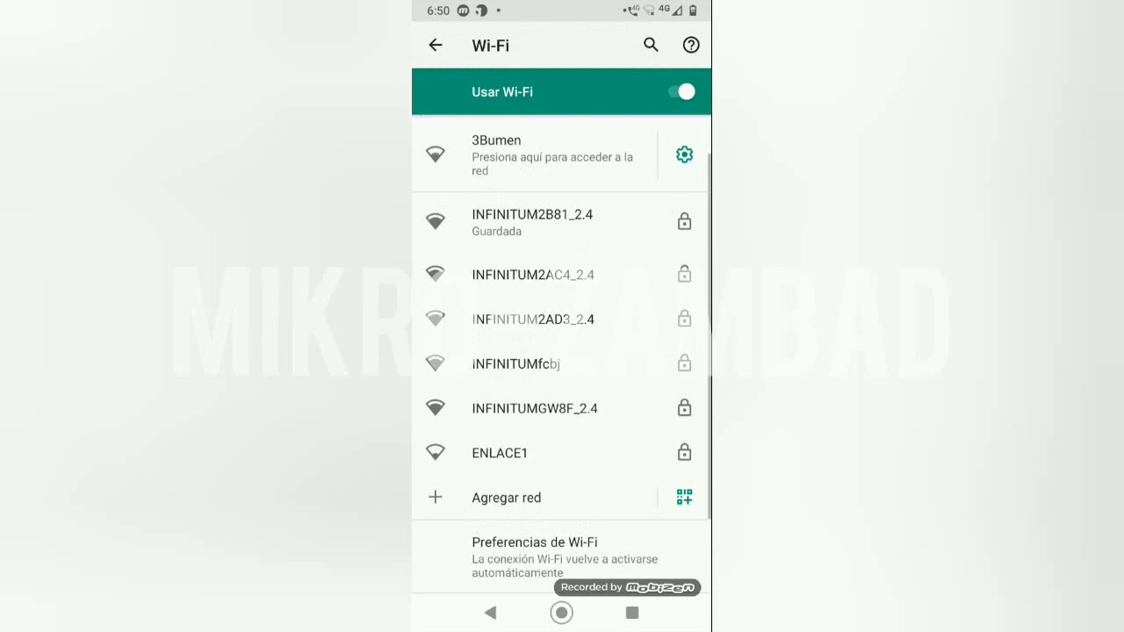
click(544, 154)
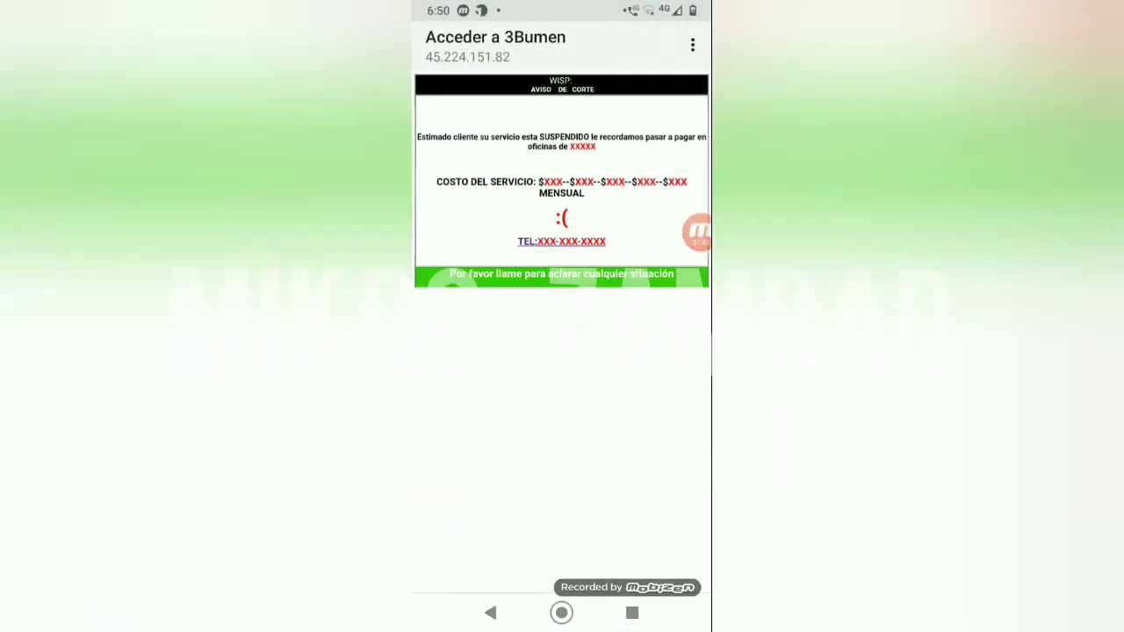